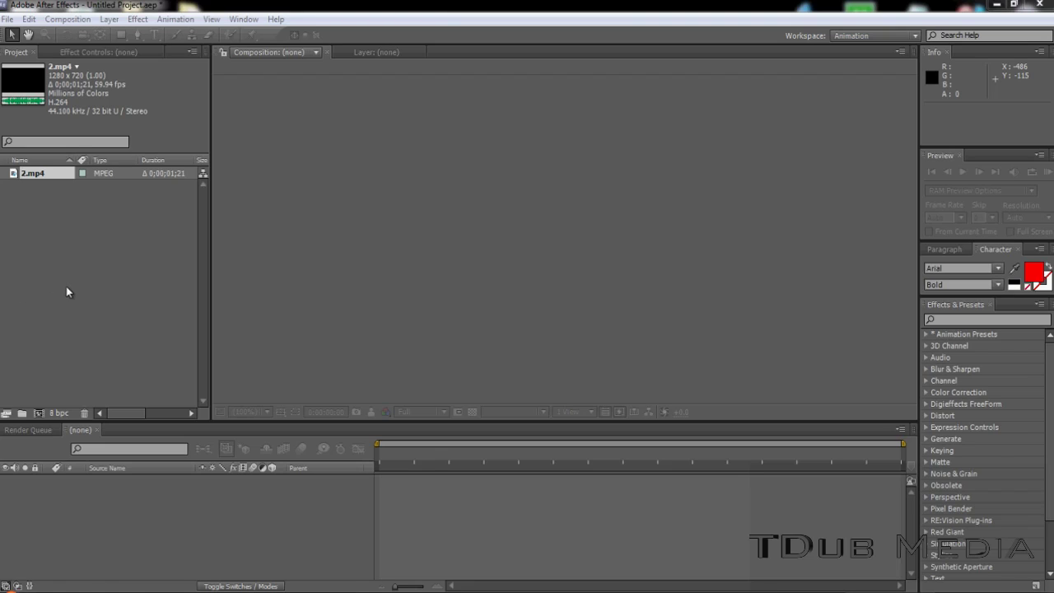
Step: Drag the imported 2.mp4 clip from the Project panel toward the New Composition button
left_click_drag(33, 173, 40, 416)
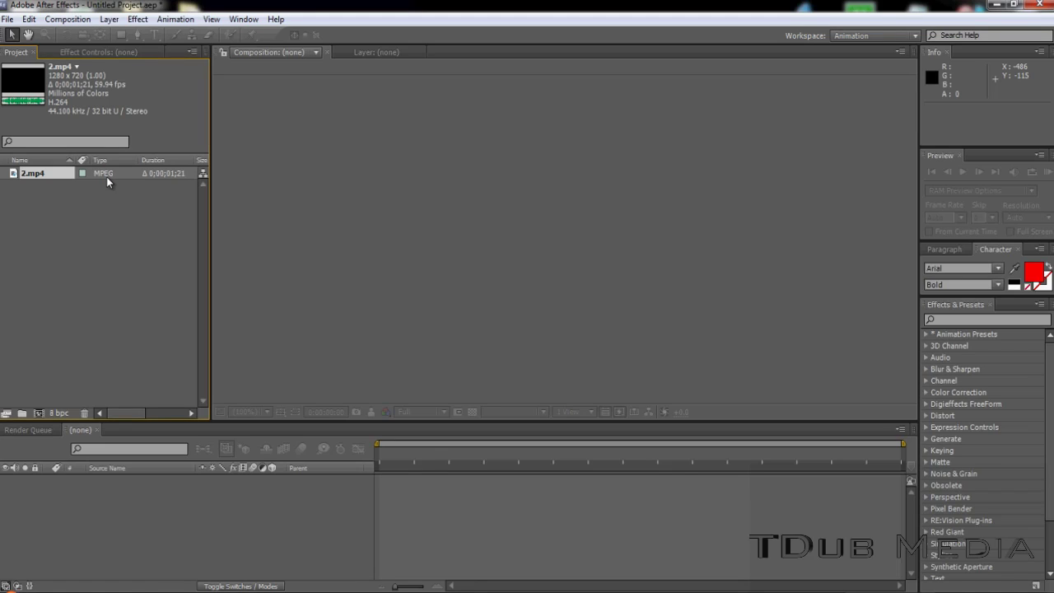
Step: Create composition 2 from 2.mp4 and scrub its frames up to frame 57 to preview the gameplay
left_click_drag(69, 175, 47, 416)
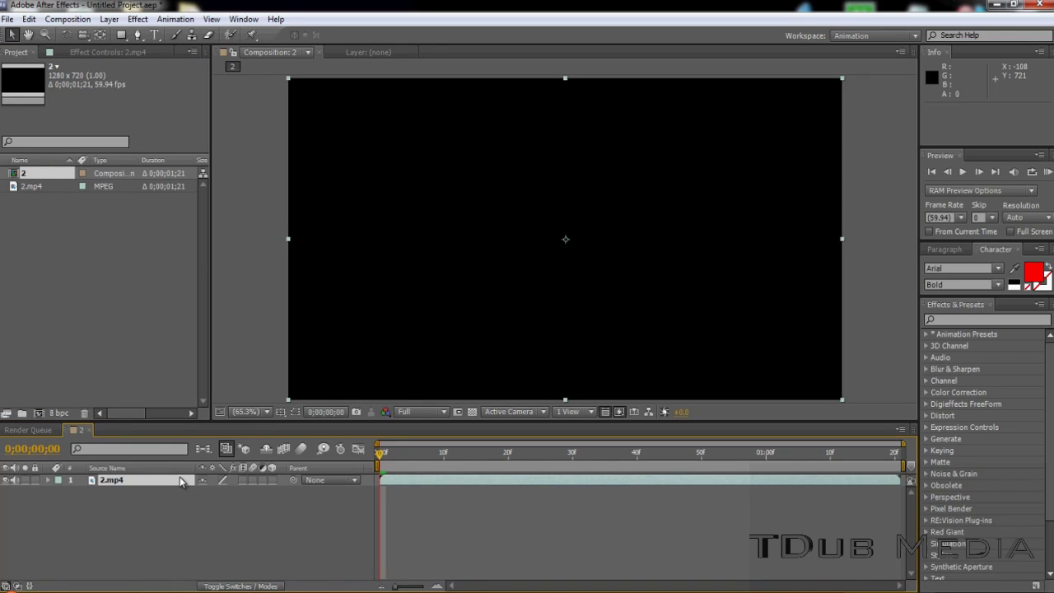
left_click(443, 453)
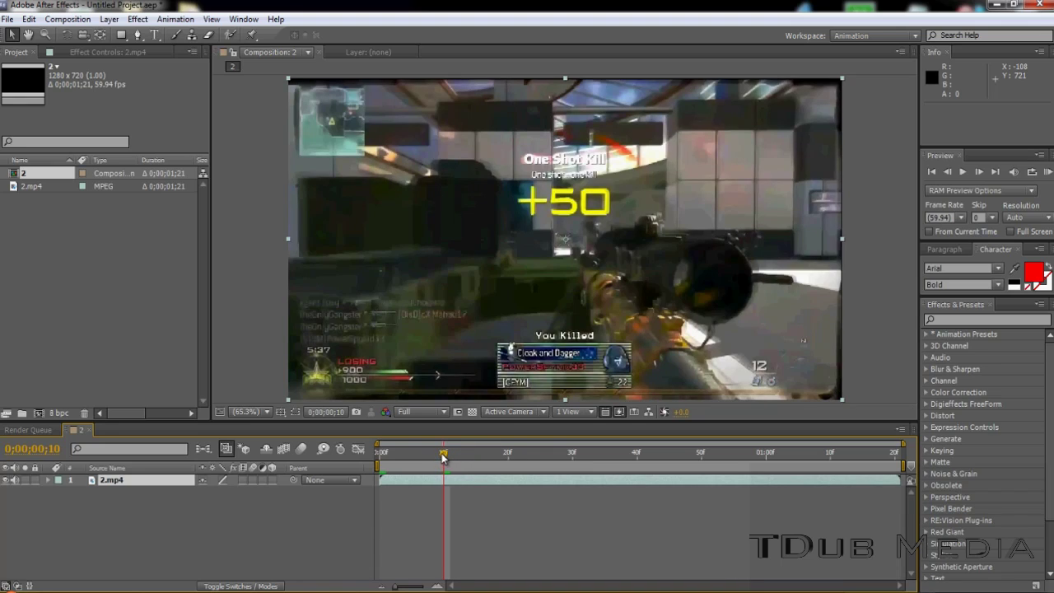
left_click_drag(442, 458, 463, 453)
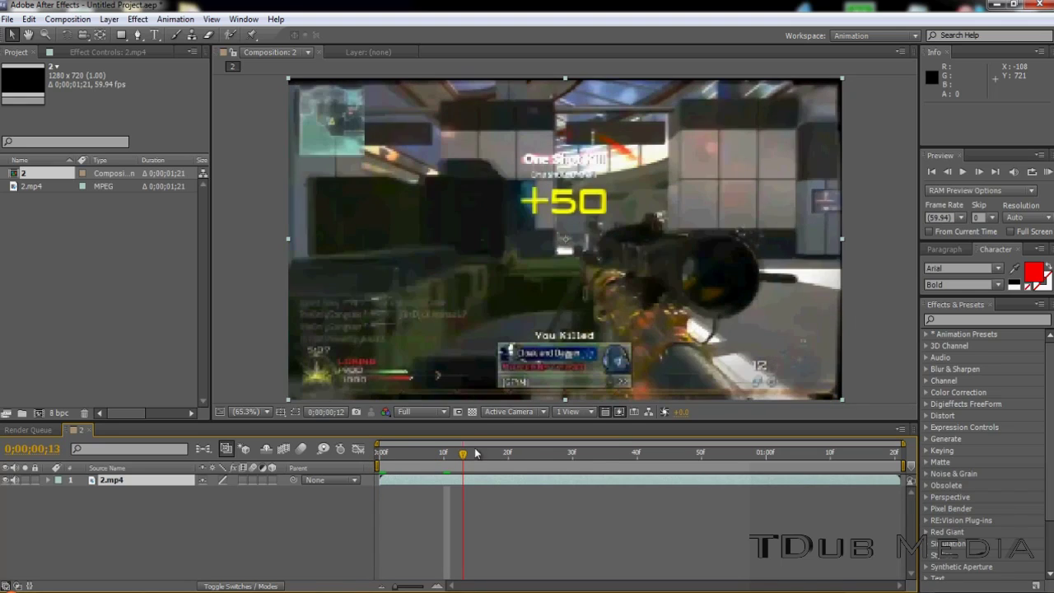
left_click_drag(560, 453, 720, 453)
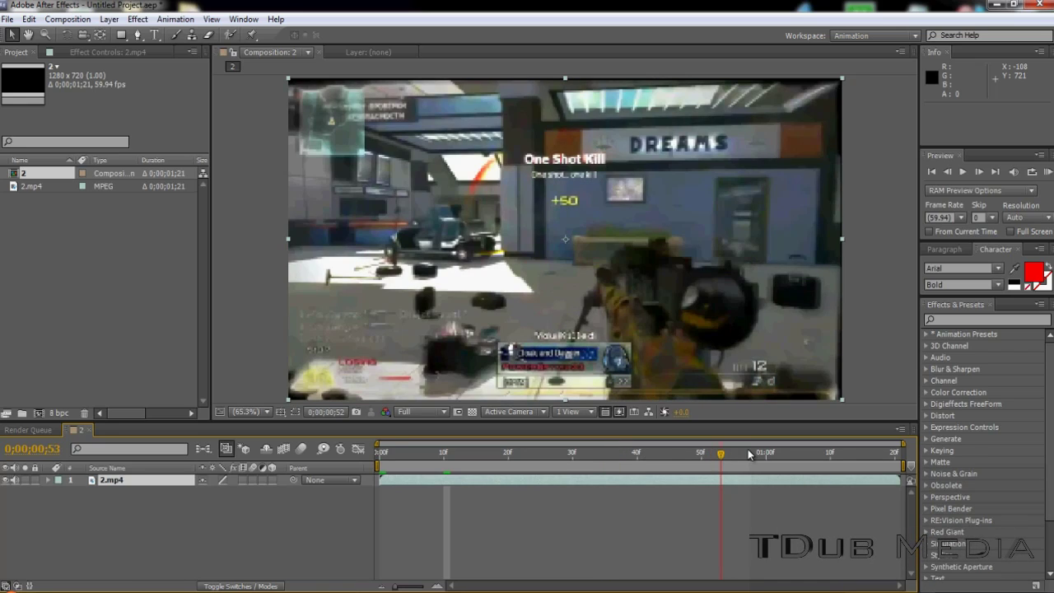
left_click(747, 451)
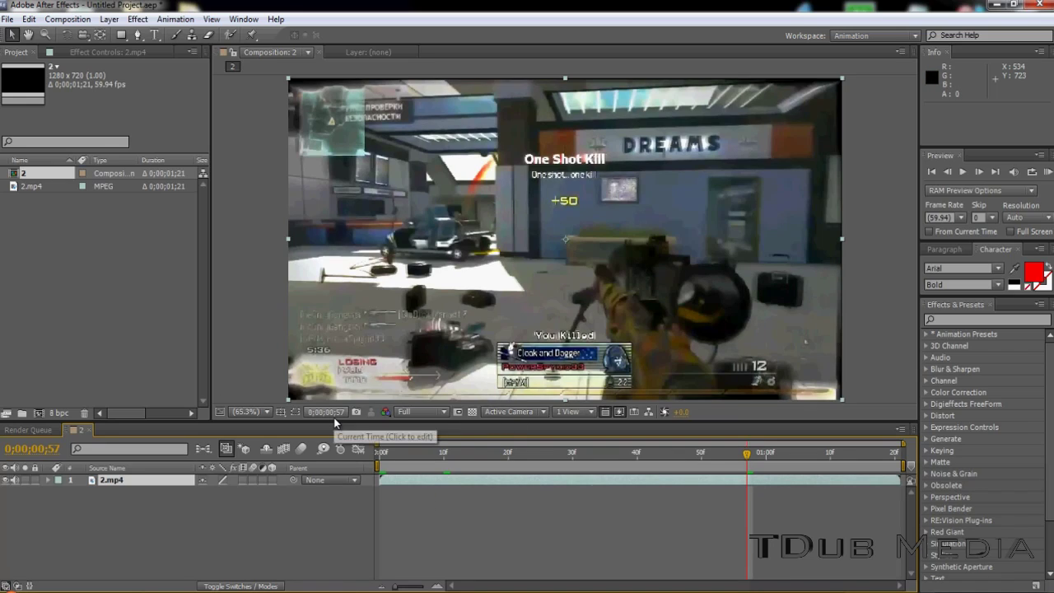
right_click(128, 487)
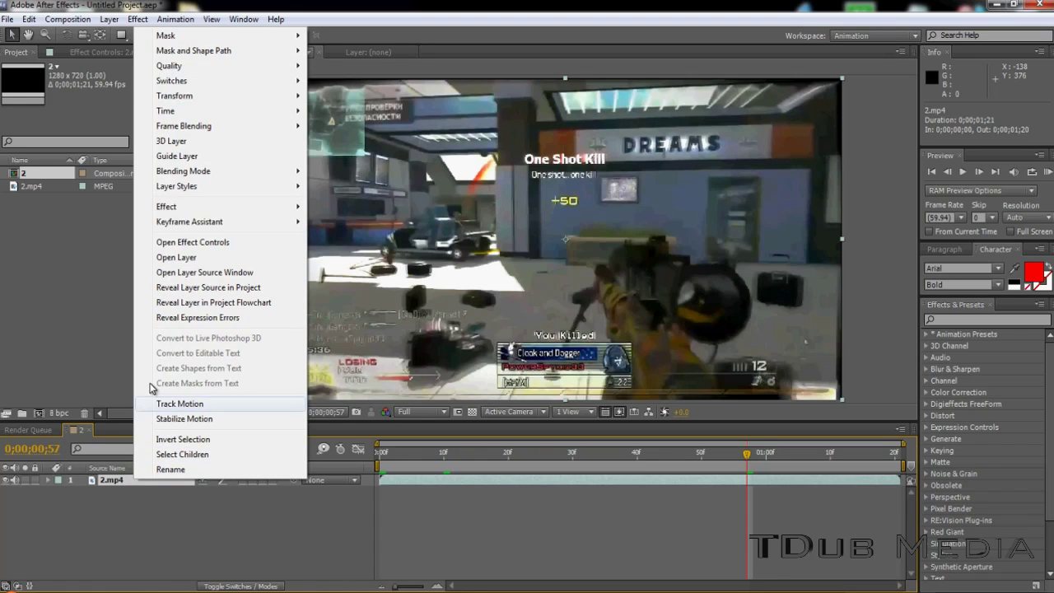
Step: Time-stretch the 2.mp4 layer to 250% and copy its new 0;00;03;23 duration
mouse_move(196, 109)
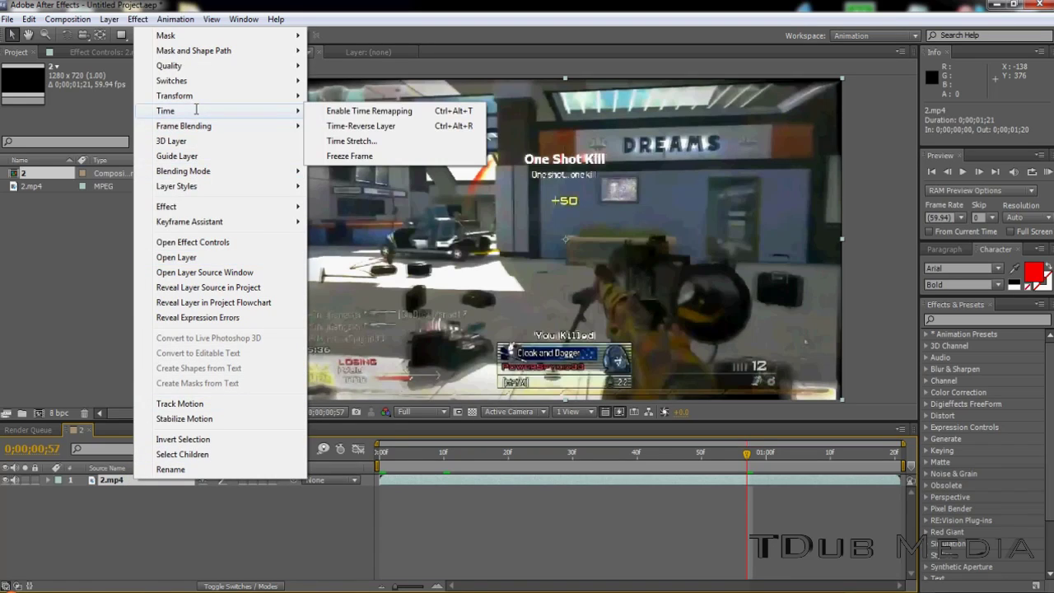
left_click(331, 140)
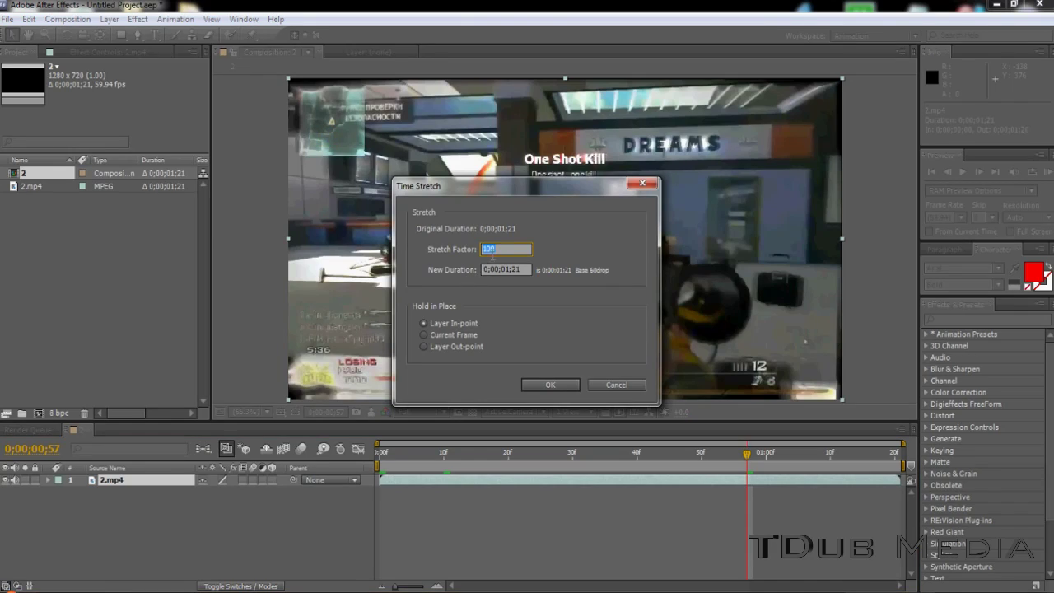
type("10")
type("250")
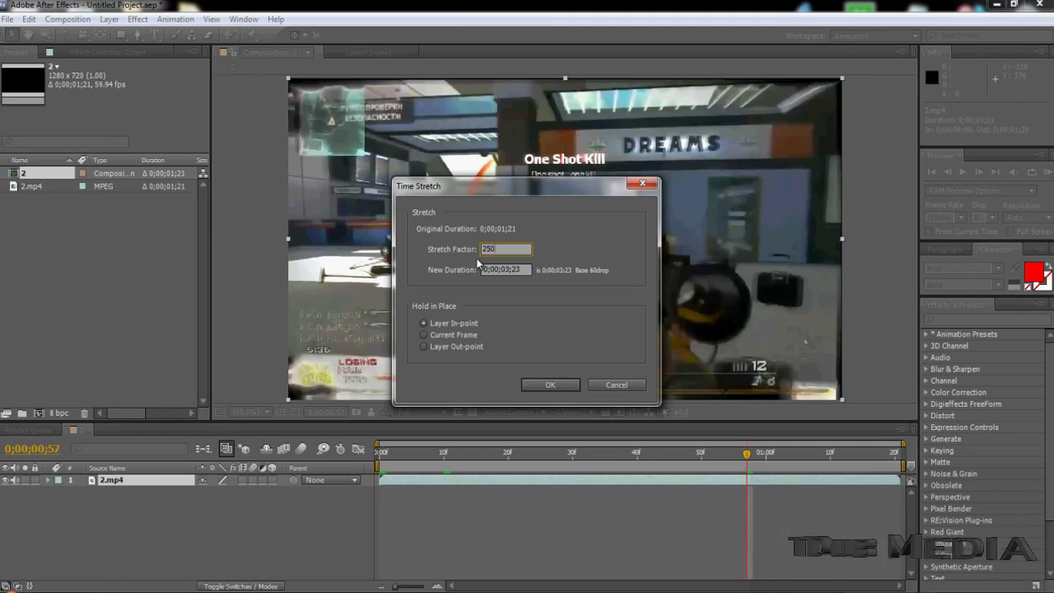
left_click(504, 270)
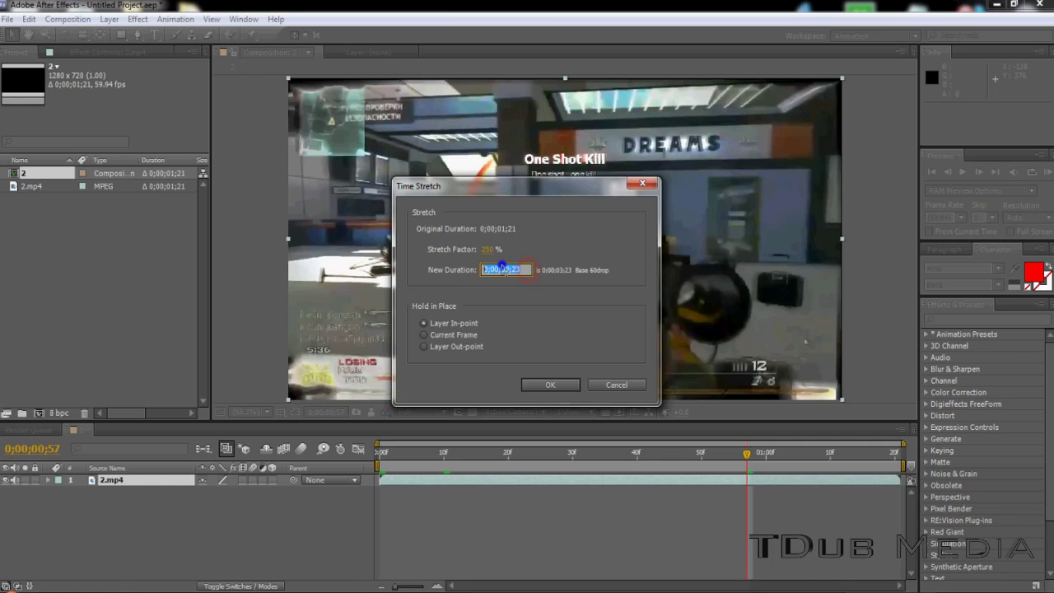
right_click(504, 267)
left_click(527, 308)
left_click(546, 384)
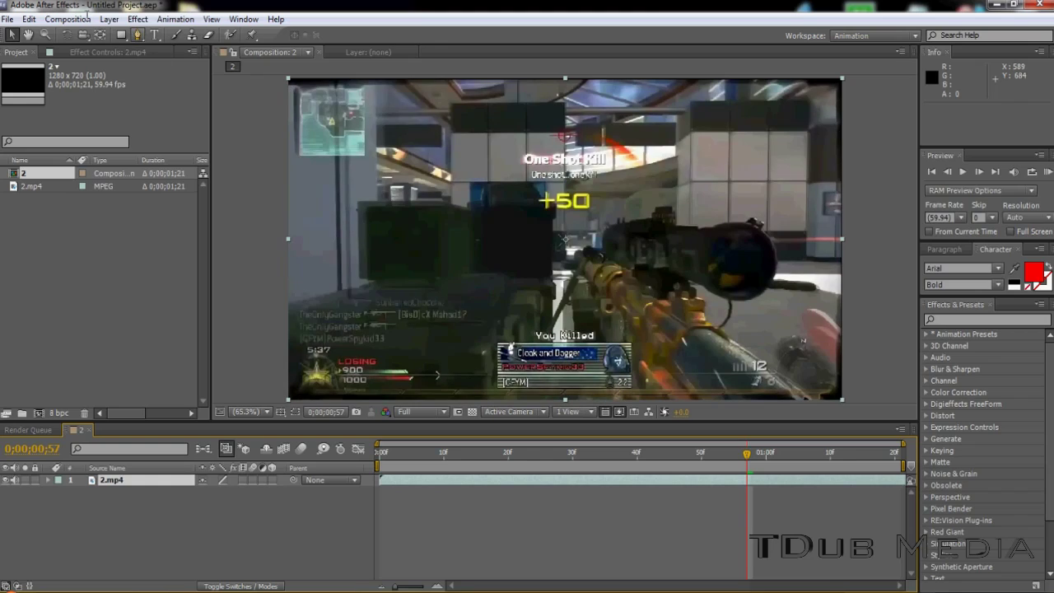
Step: Paste the stretched duration into Composition Settings, making composition 2 last 0;00;03;26
left_click(67, 19)
left_click(90, 55)
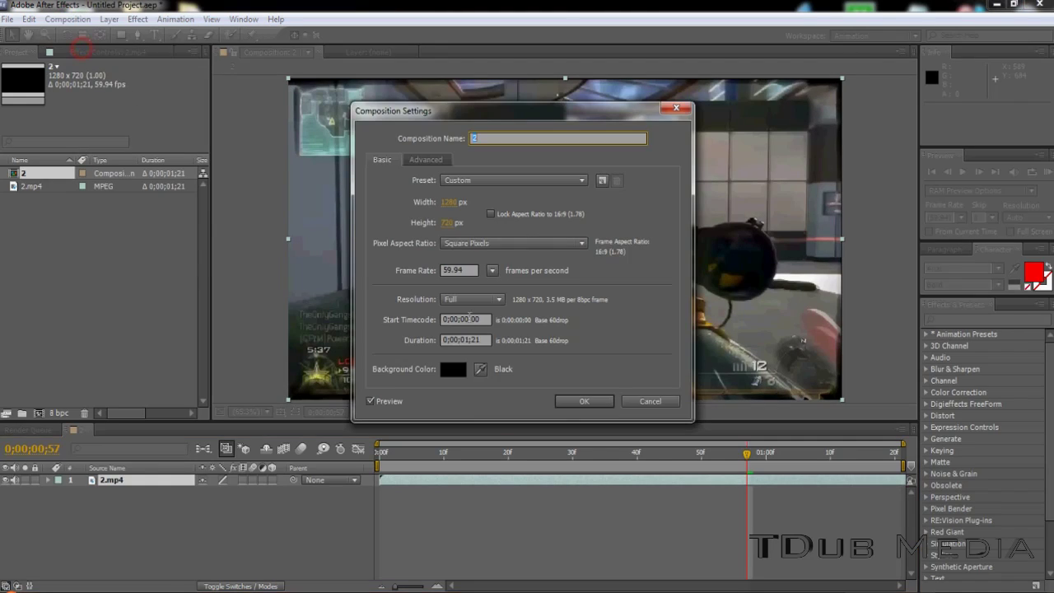
left_click(482, 341)
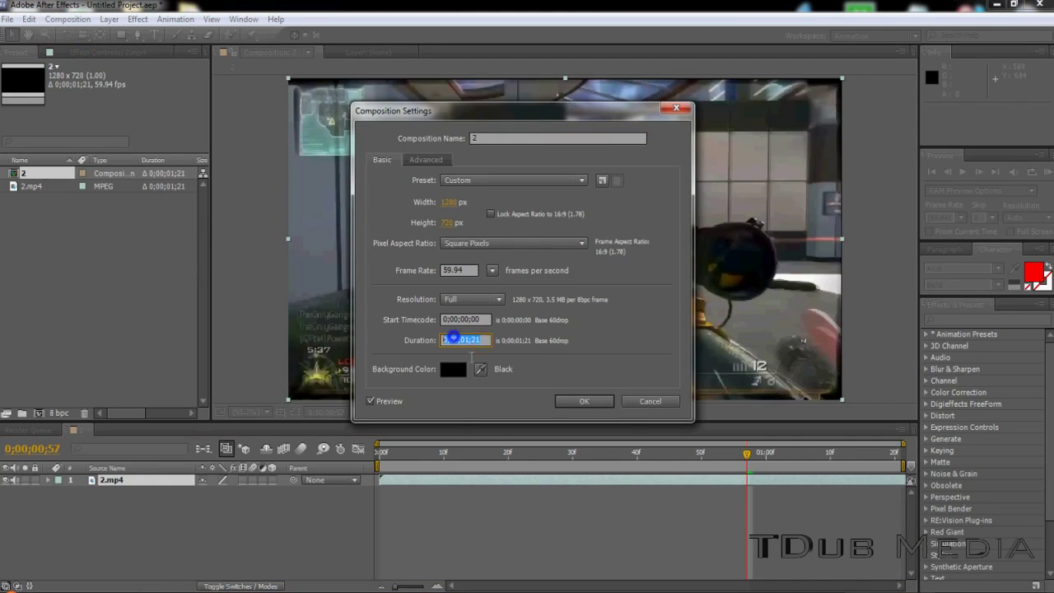
right_click(452, 338)
left_click(486, 396)
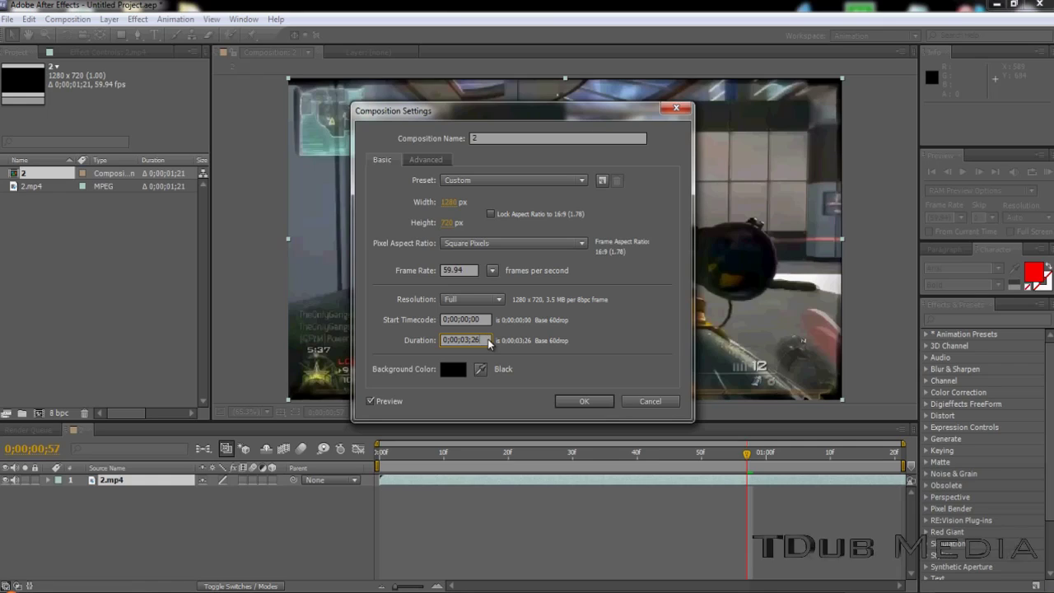
key("Return")
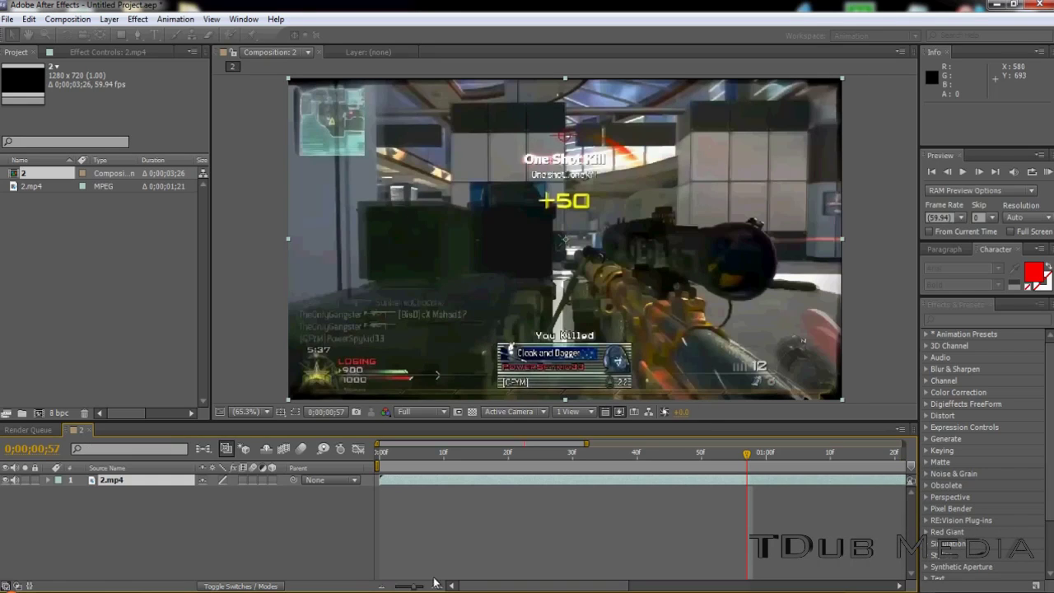
Step: Fit the timeline, then enable frame blending and motion blur for the comp and the 2.mp4 layer
left_click_drag(404, 588, 362, 589)
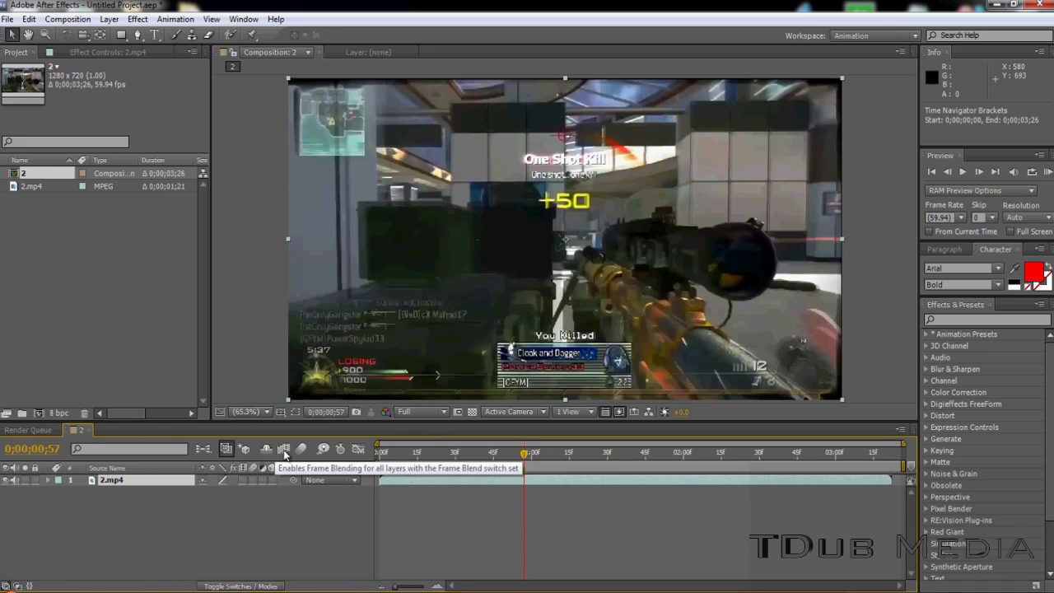
left_click(284, 450)
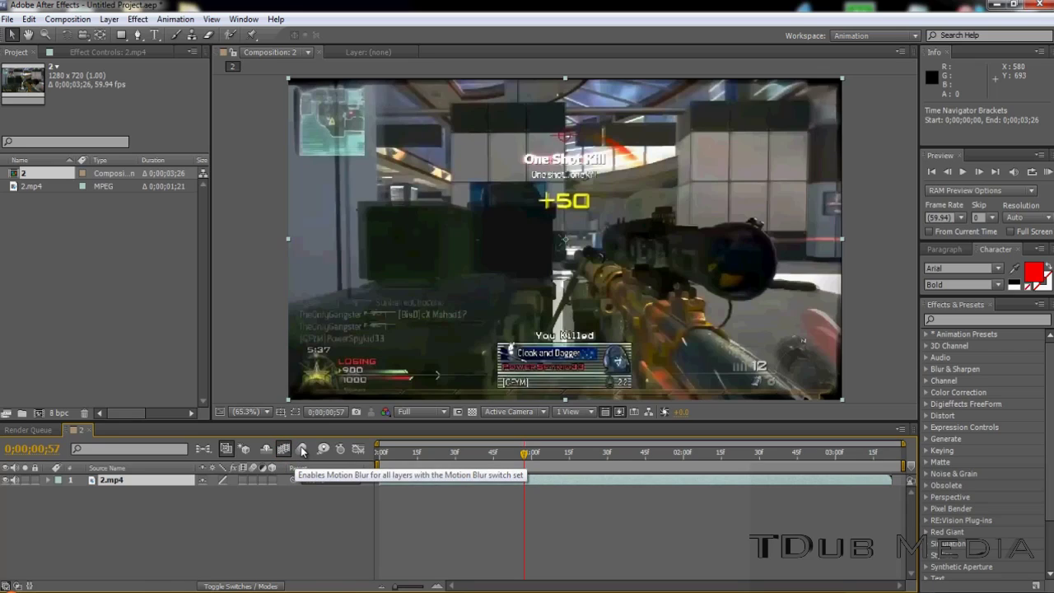
left_click(302, 450)
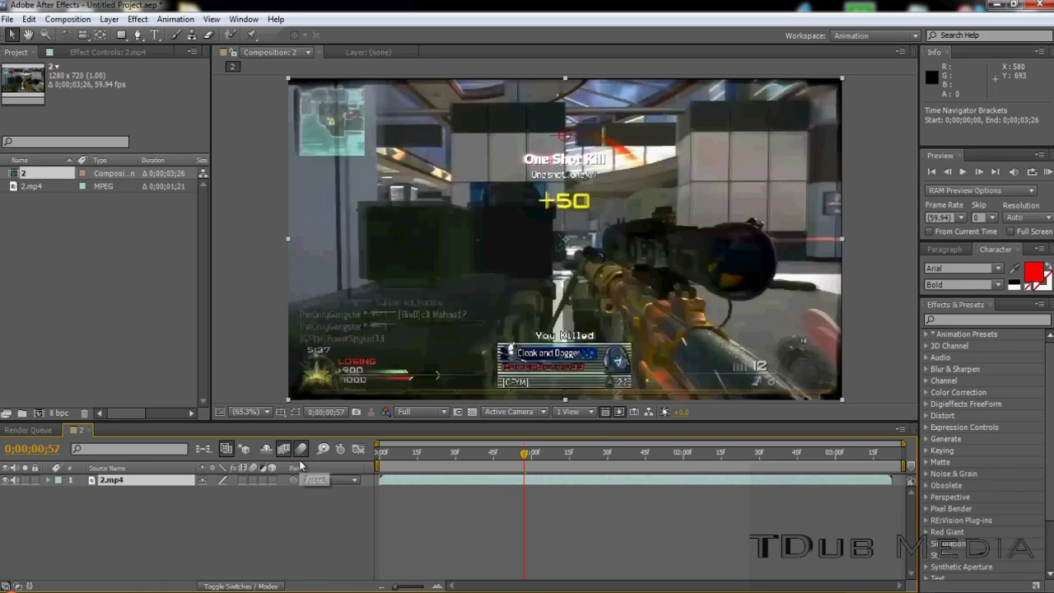
left_click(242, 480)
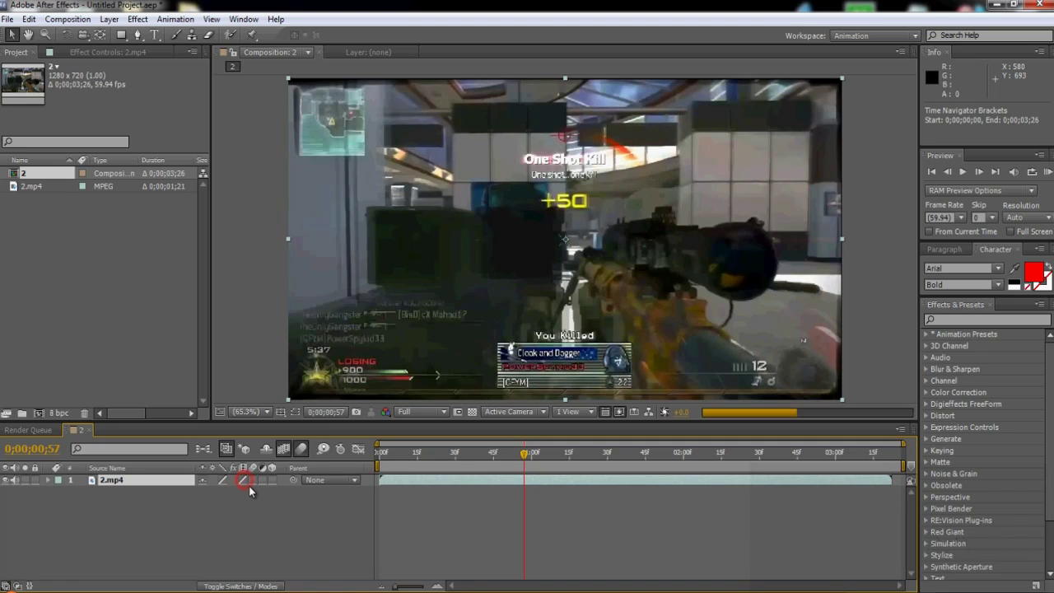
left_click(244, 480)
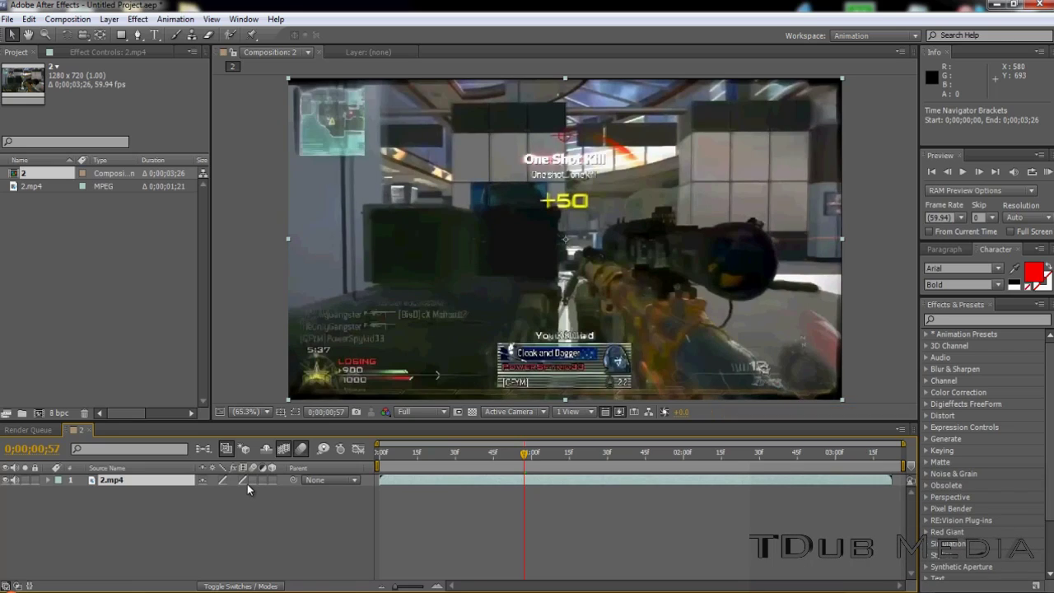
left_click(252, 481)
Step: Enable Time Remapping on 2.mp4 and add a Time Remap keyframe at 0;00;01;36
right_click(130, 477)
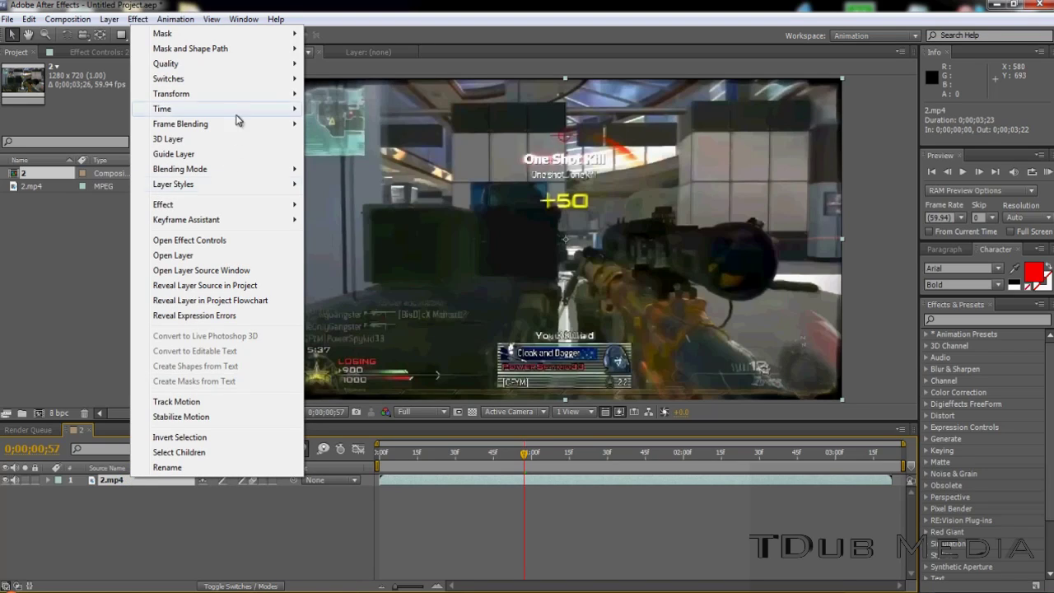
mouse_move(247, 109)
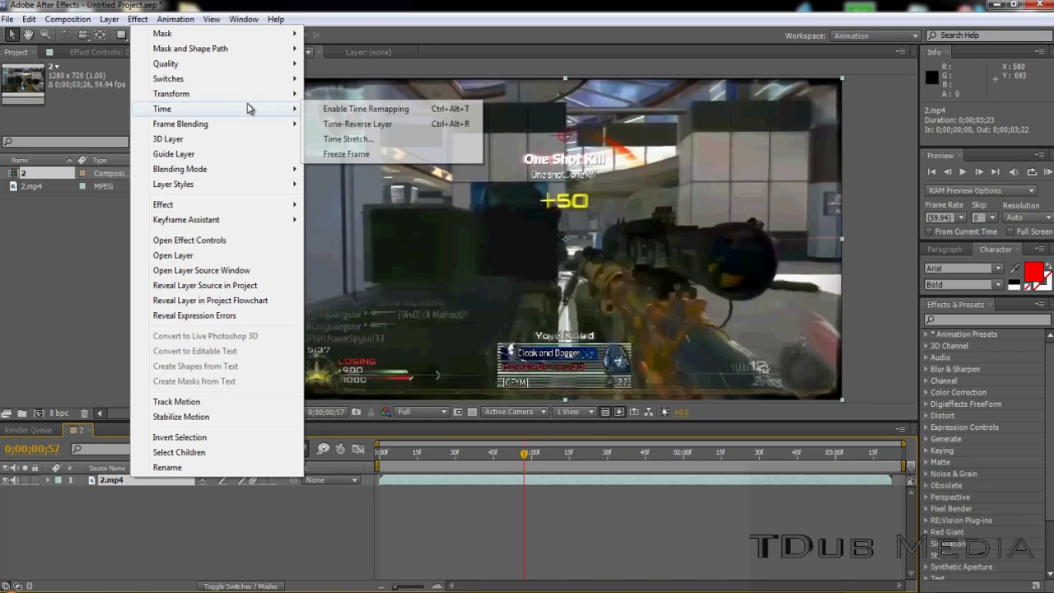
left_click(319, 108)
left_click(525, 453)
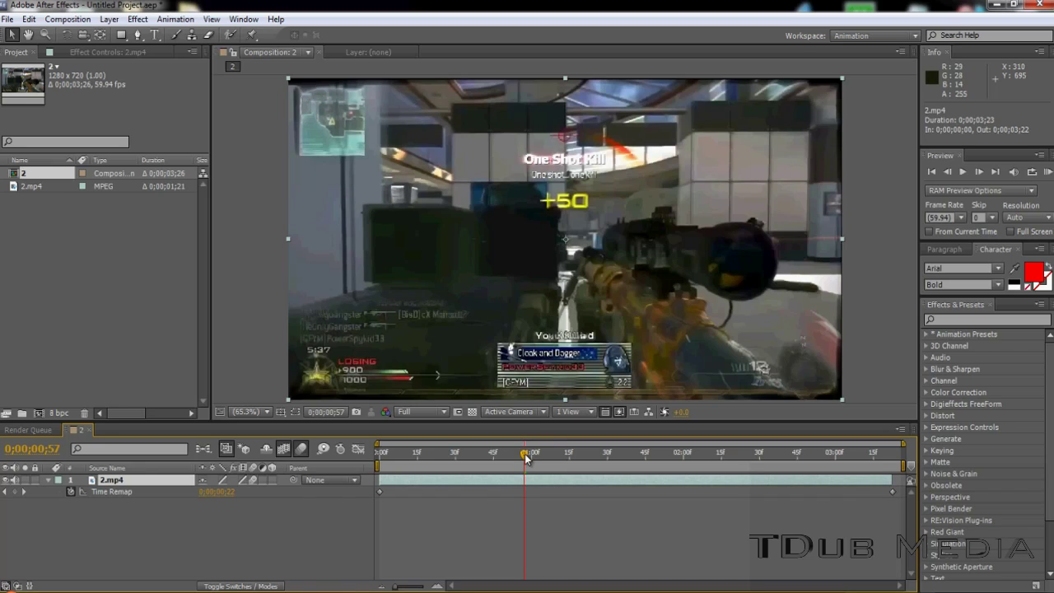
left_click(623, 453)
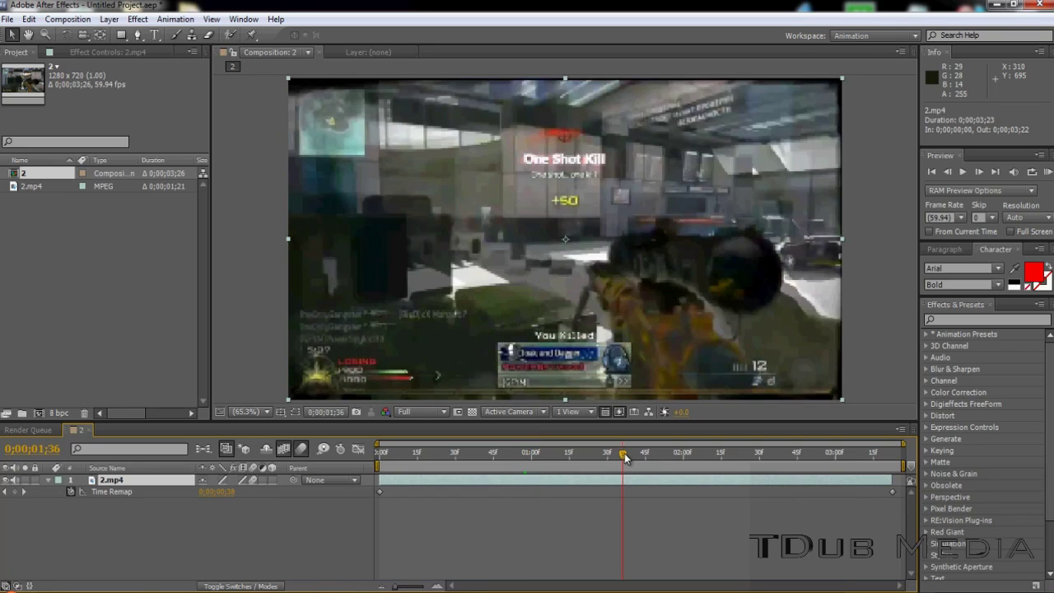
left_click(14, 491)
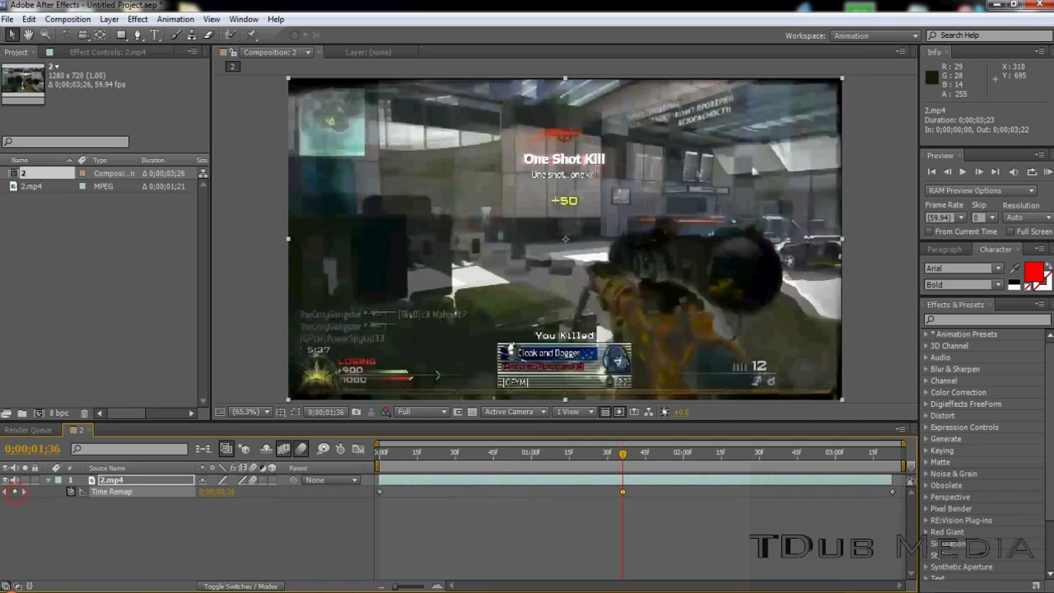
Step: Step through frames from 0;00;00;07 to 0;00;03;10 to preview the remapped clip
left_click_drag(623, 452, 427, 453)
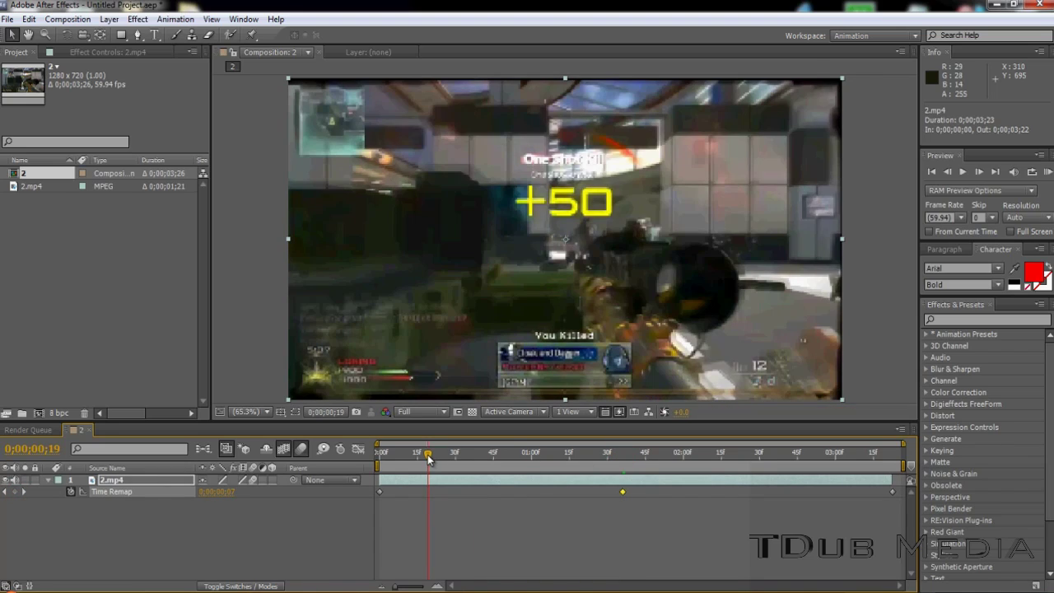
left_click_drag(422, 388, 421, 388)
left_click(396, 453)
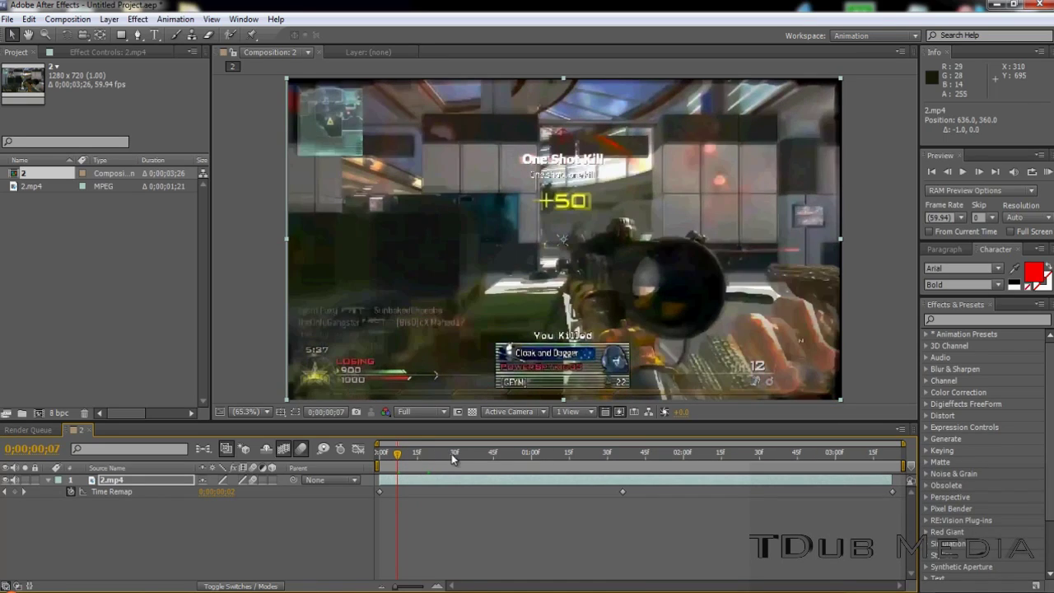
key("Page_Up")
key("Page_Up")
key("Page_Up")
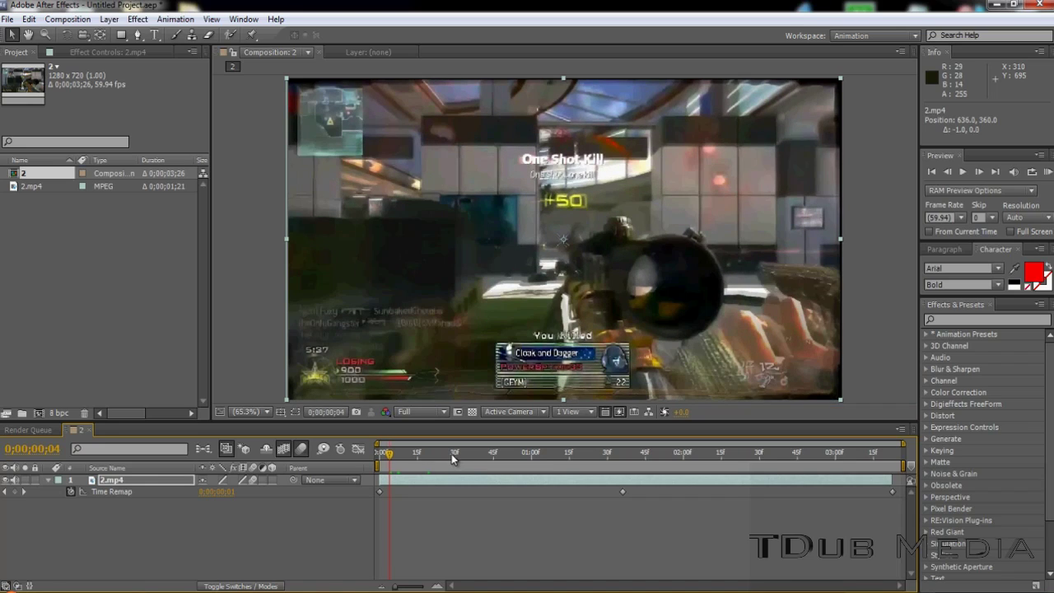
key("Page_Up")
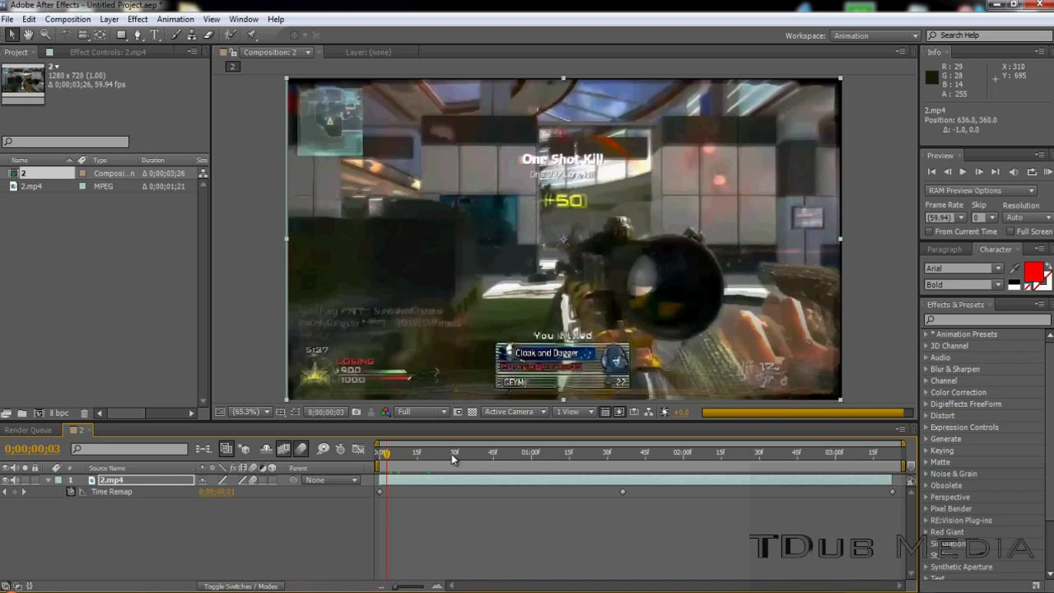
key("Page_Up")
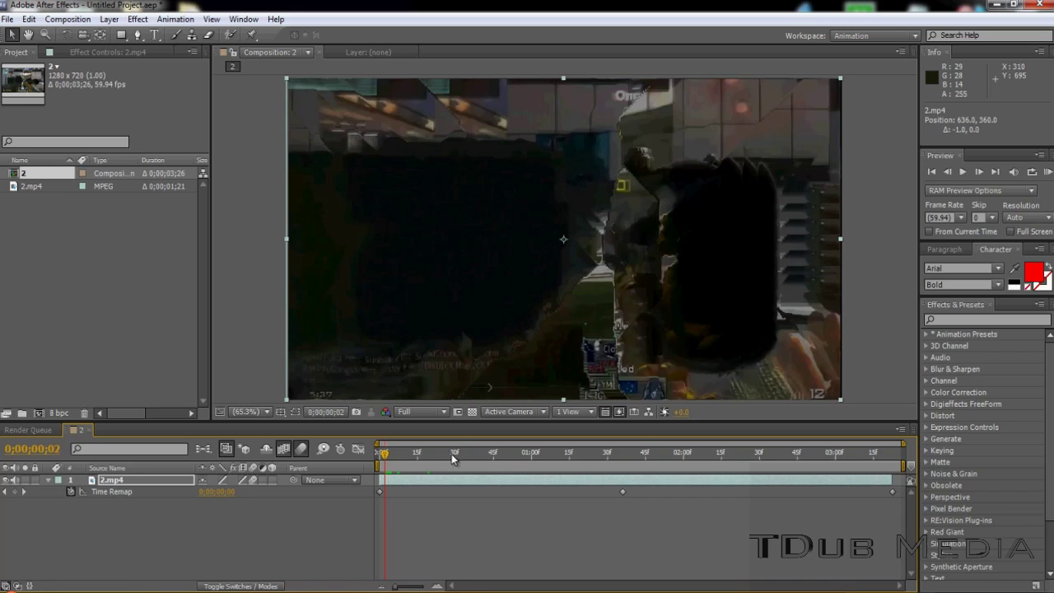
key("Page_Down")
key("Page_Down")
key("Page_Down")
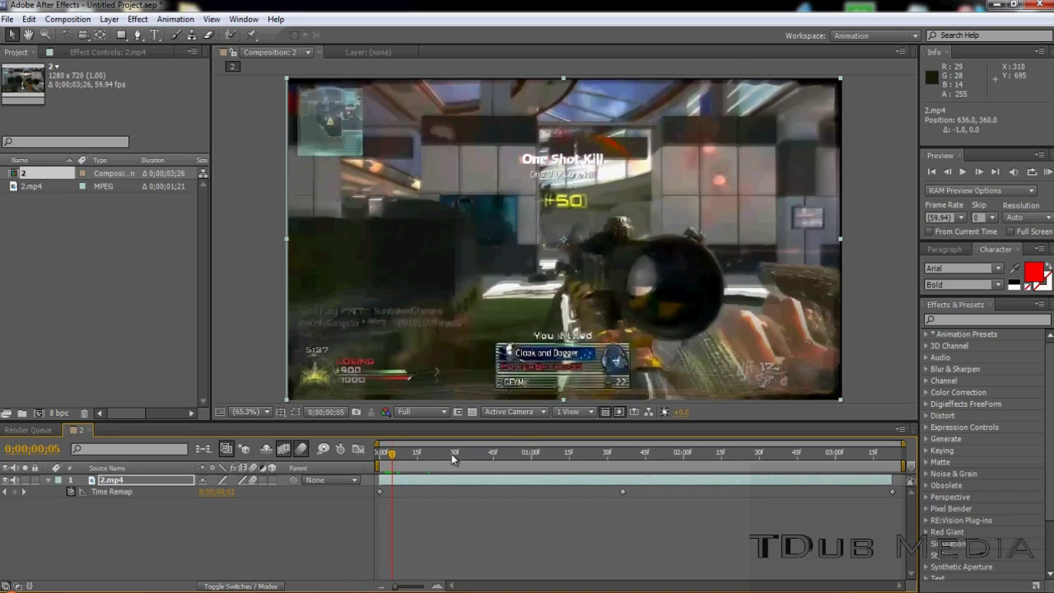
key("Page_Up")
key("Page_Down")
key("Page_Down")
key("Page_Down")
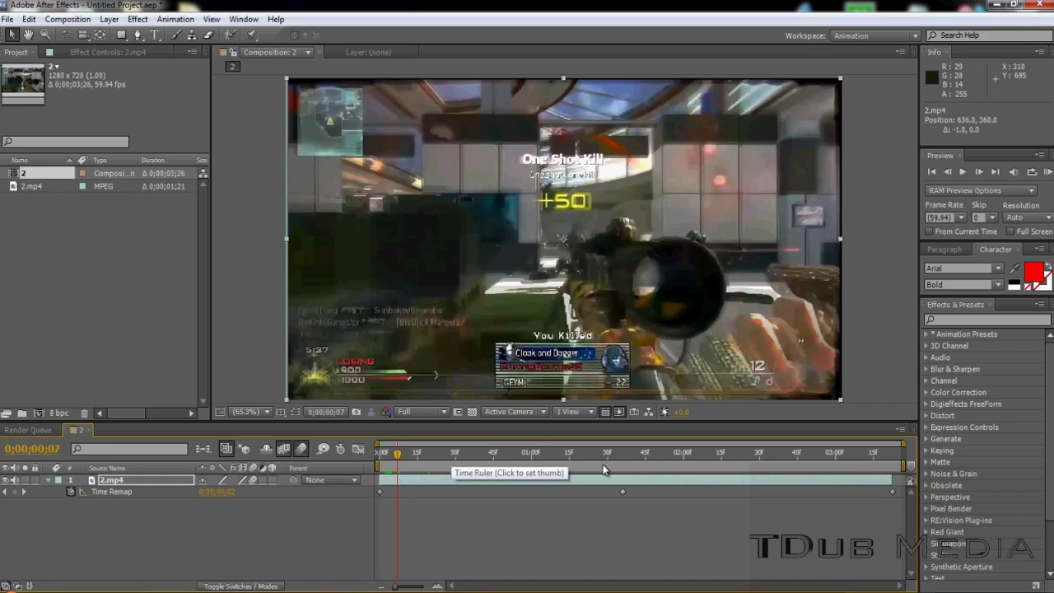
left_click(635, 461)
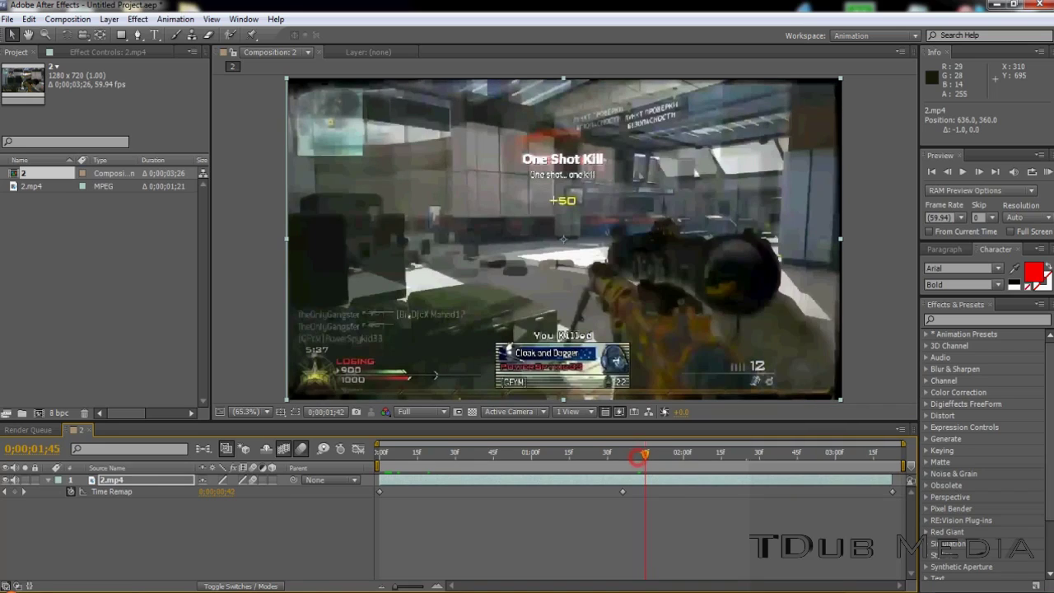
left_click(861, 453)
left_click_drag(862, 454, 862, 454)
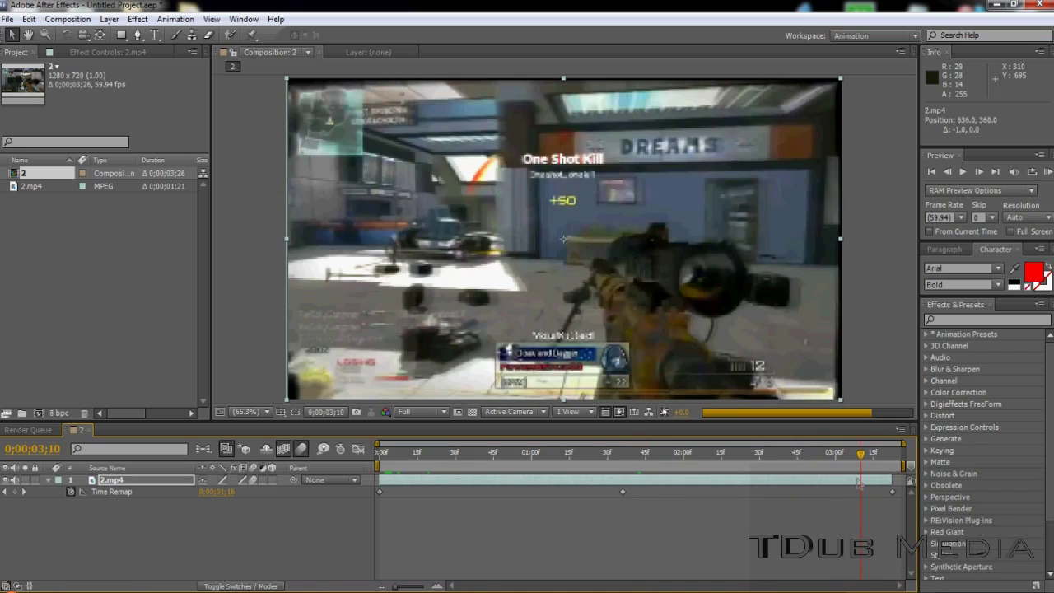
Step: Move the final Time Remap keyframe to 0;00;03;27 at the end of the timeline
key("space")
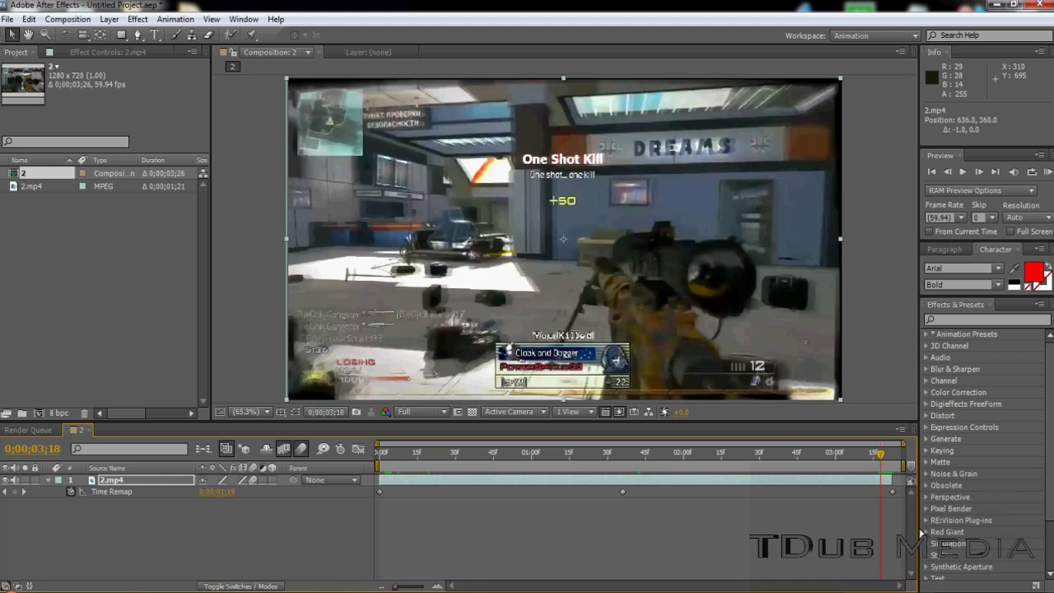
left_click_drag(893, 492, 902, 492)
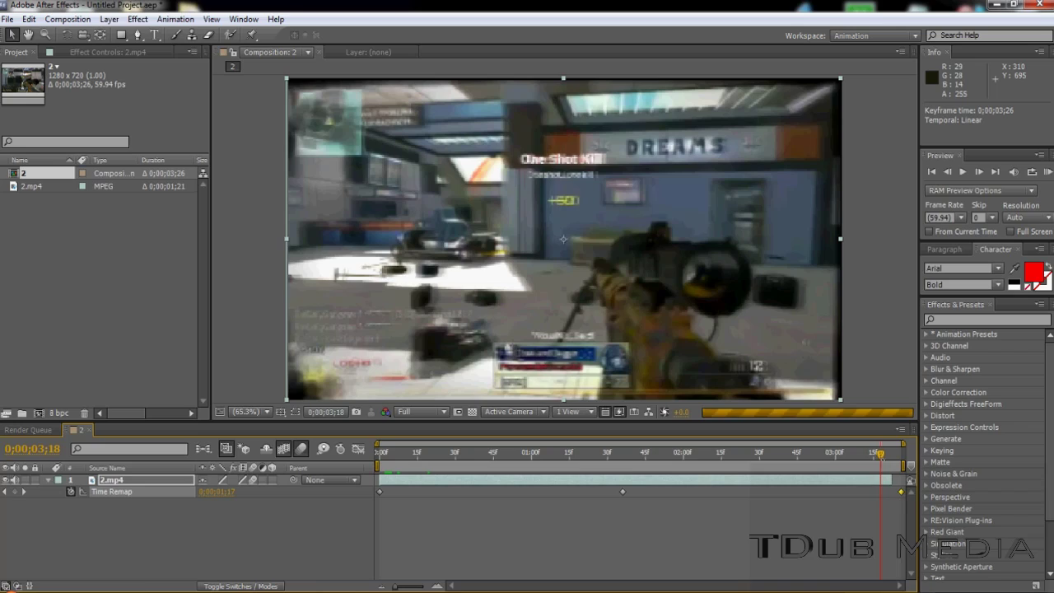
left_click(882, 455)
left_click(893, 455)
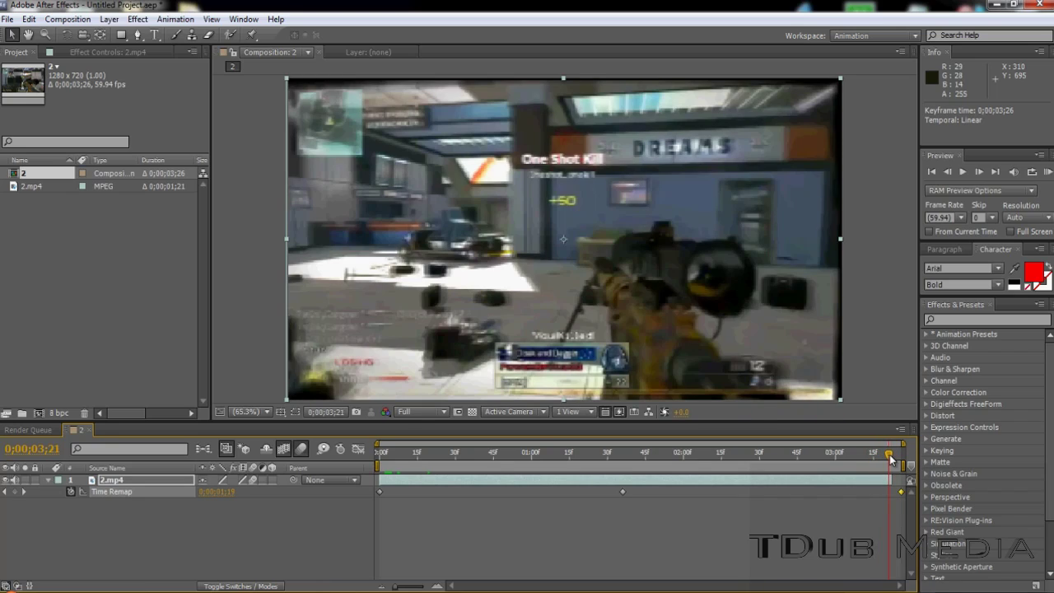
left_click_drag(891, 458, 892, 459)
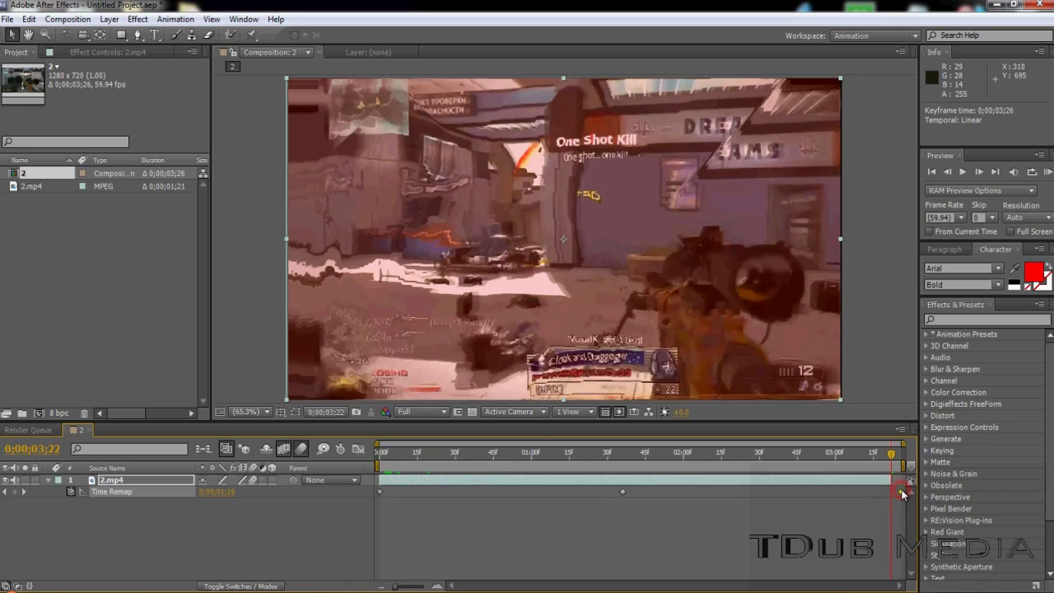
left_click_drag(902, 493, 904, 492)
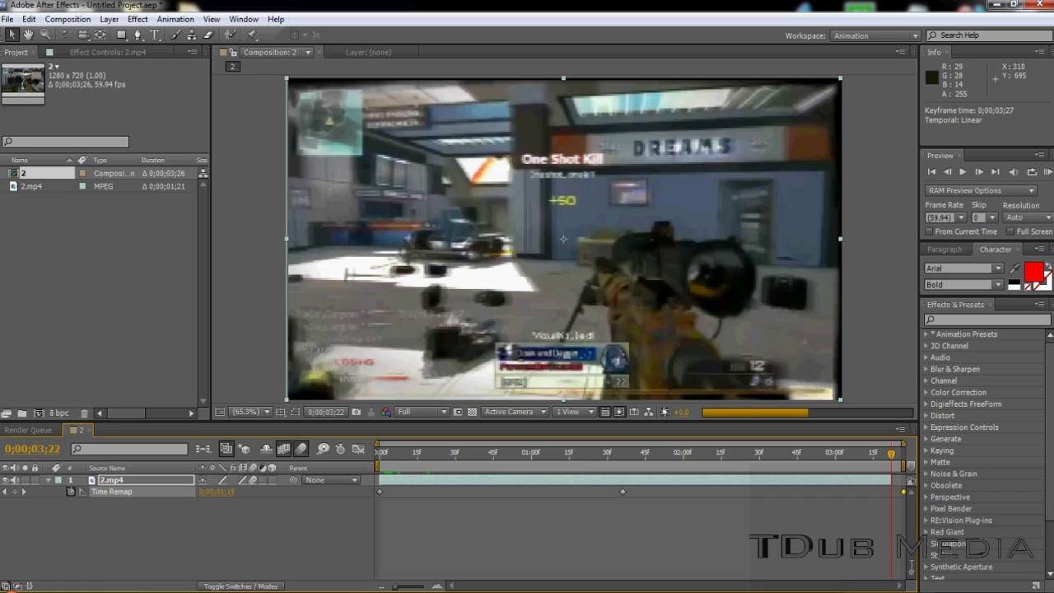
Step: Set composition 2's duration to 0;00;03;23 in Composition Settings
left_click(68, 19)
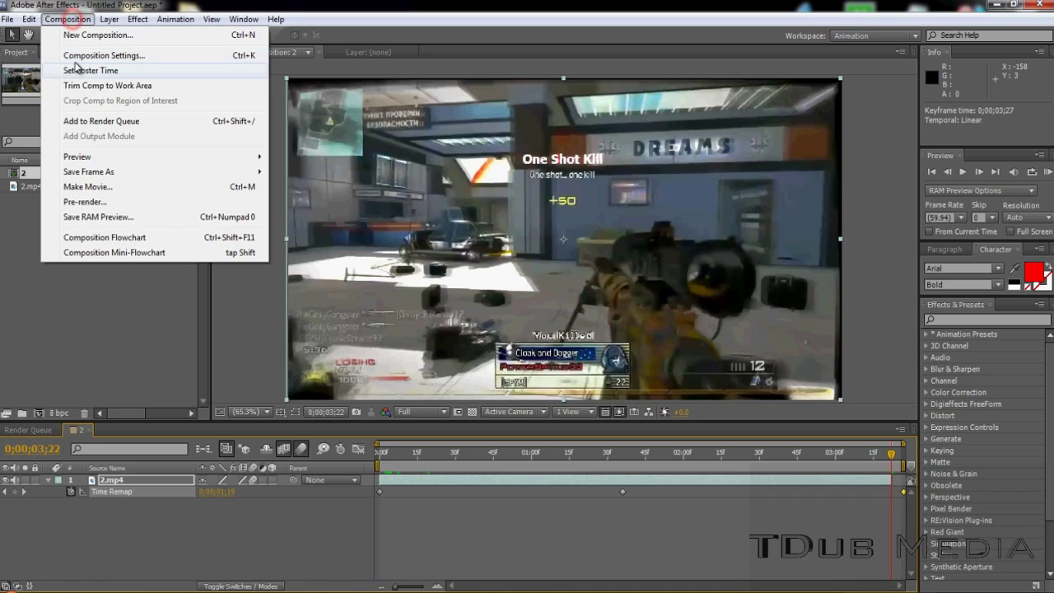
left_click(91, 56)
left_click(482, 341)
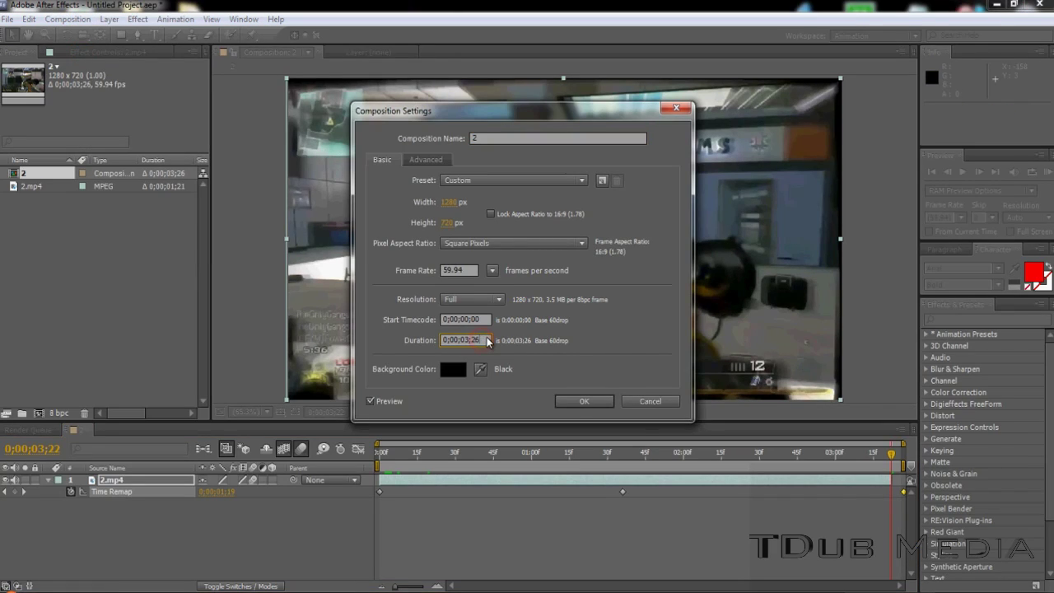
key("Return")
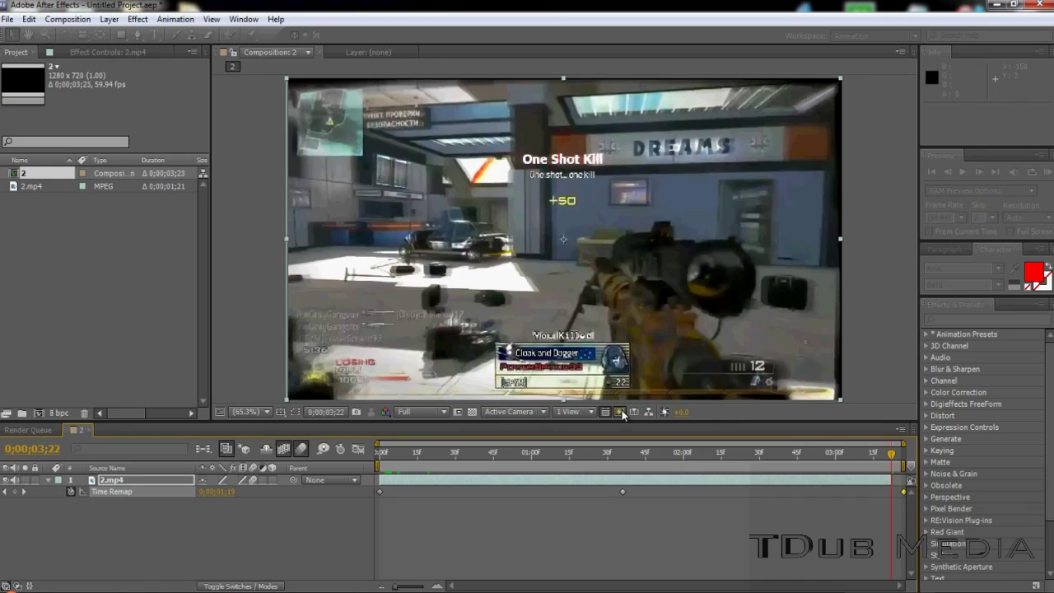
Step: Delete the middle Time Remap keyframe near 0;00;03;04
left_click_drag(898, 453, 852, 452)
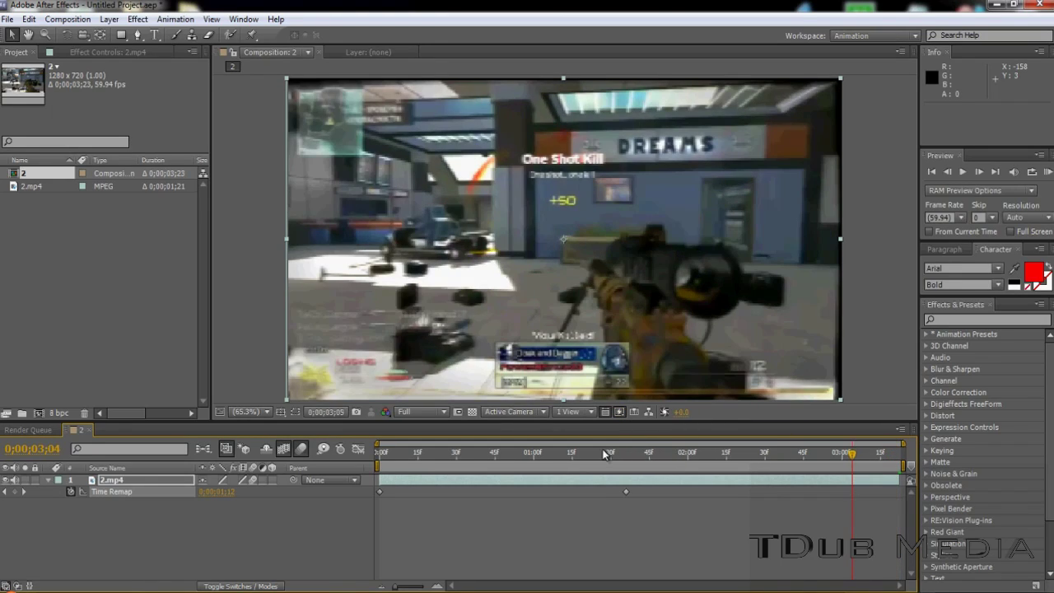
key("Delete")
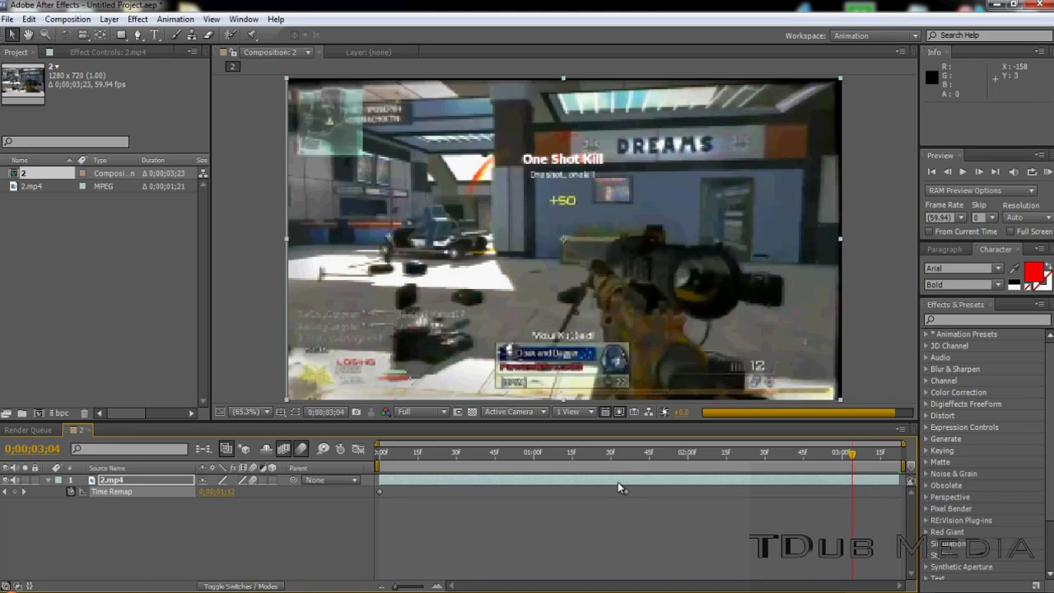
left_click(55, 19)
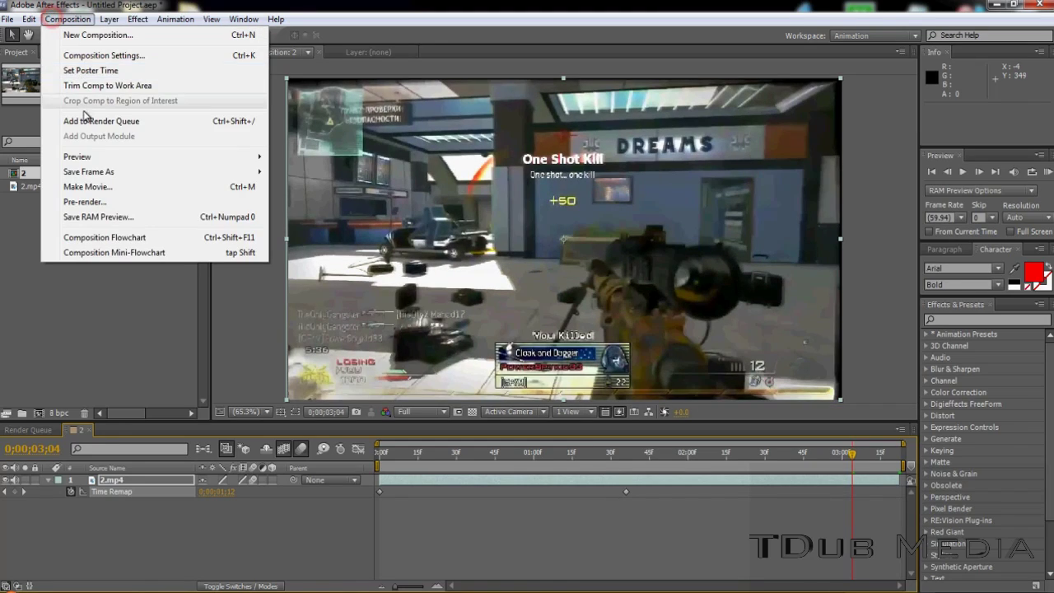
Step: End the work area at 0;00;03;21 and queue comp 2, excluding the first queue item
left_click(87, 121)
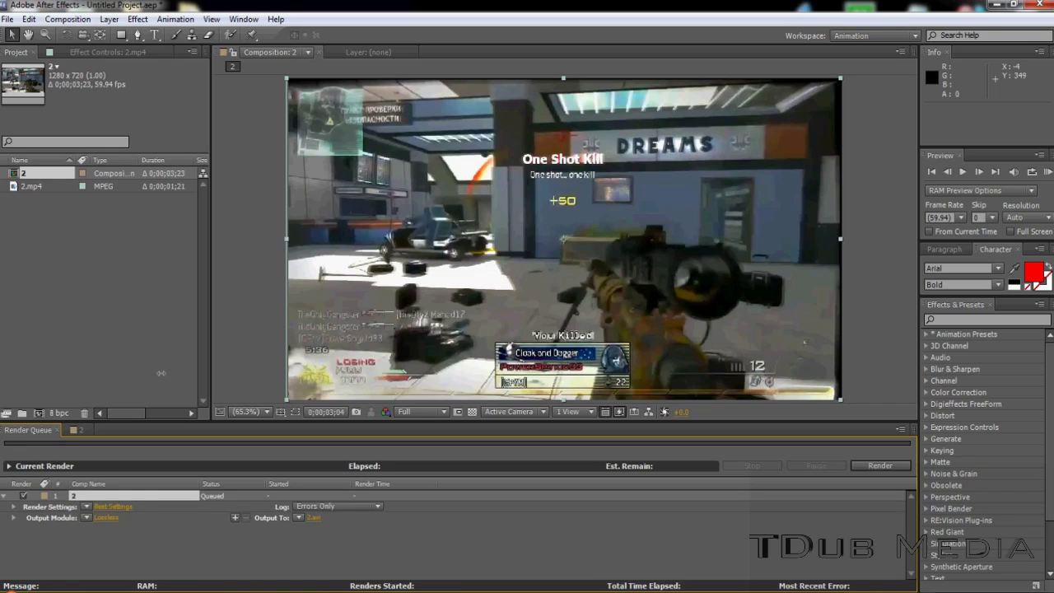
left_click(76, 429)
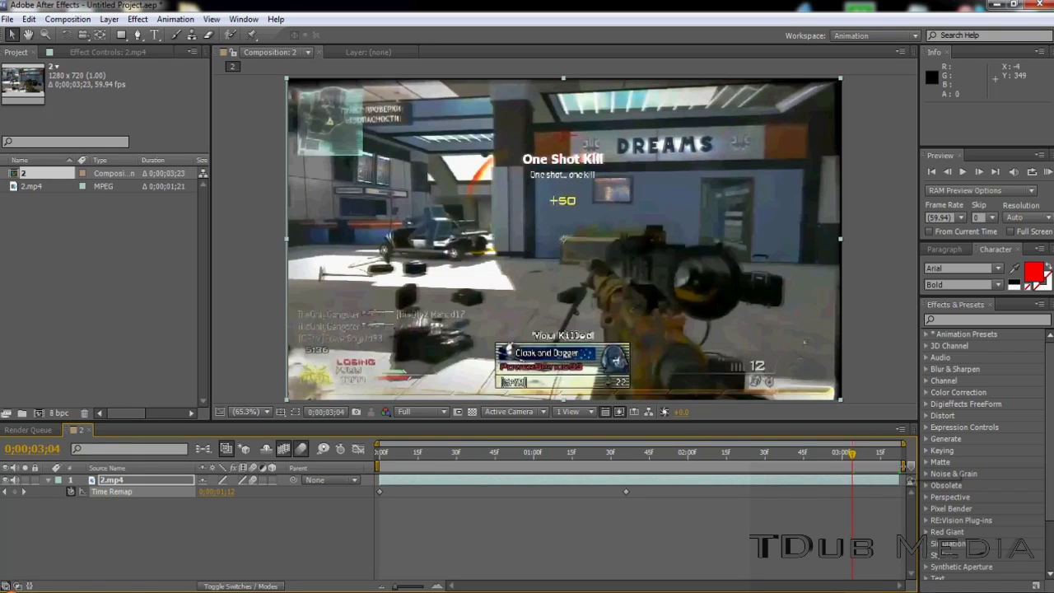
left_click_drag(903, 466, 900, 470)
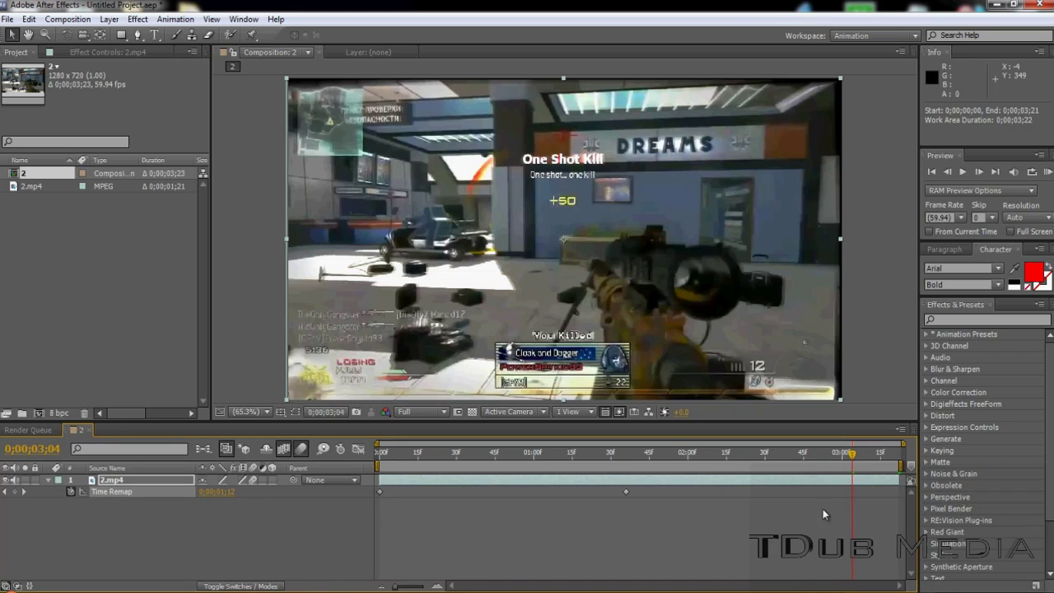
left_click(68, 19)
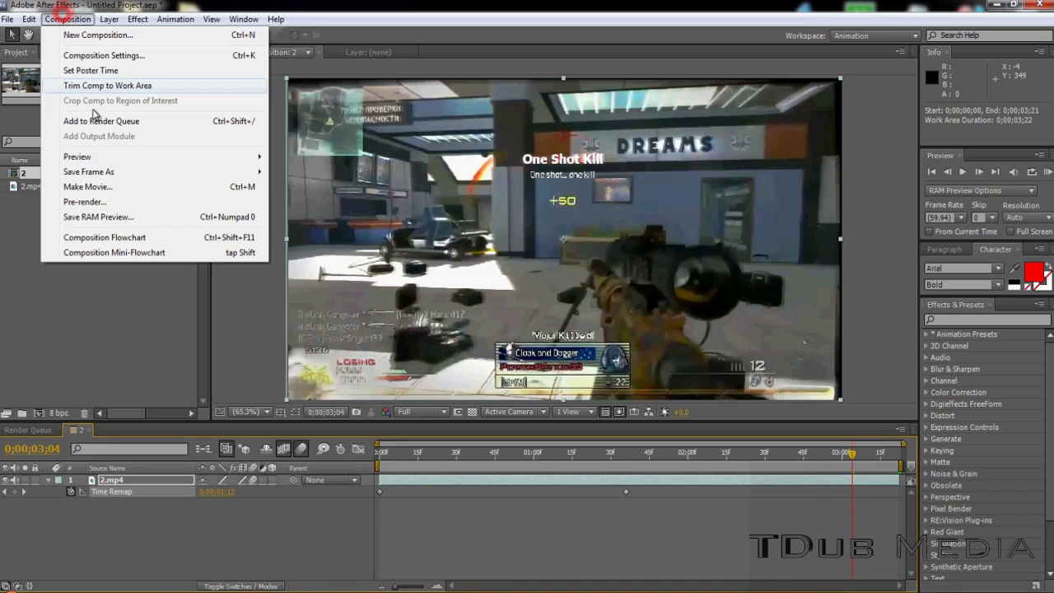
left_click(95, 121)
left_click(23, 496)
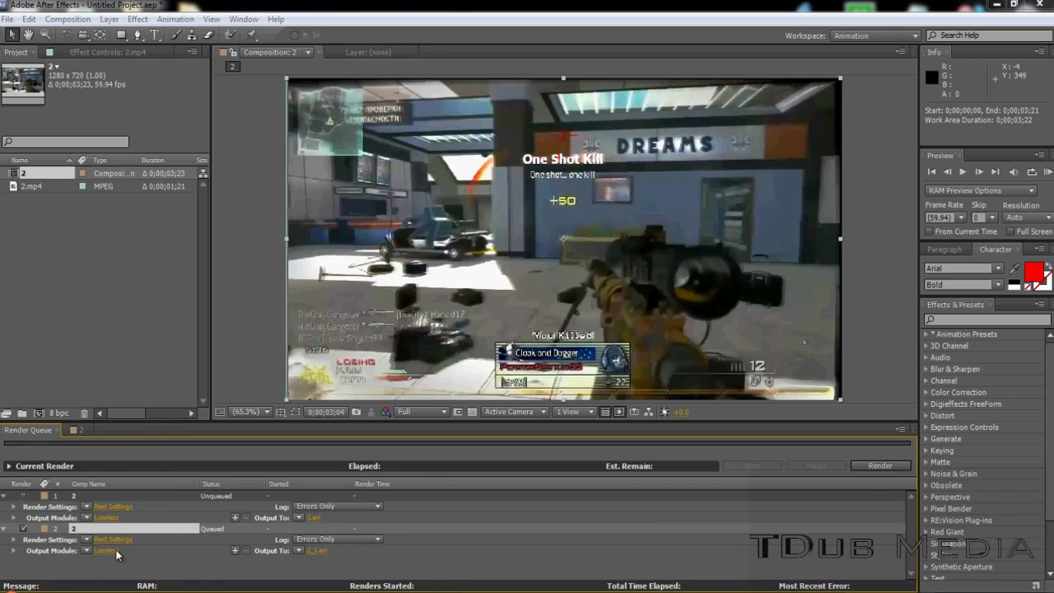
Step: Render comp 2 as AVI with audio to 2_1
left_click(105, 550)
left_click(359, 438)
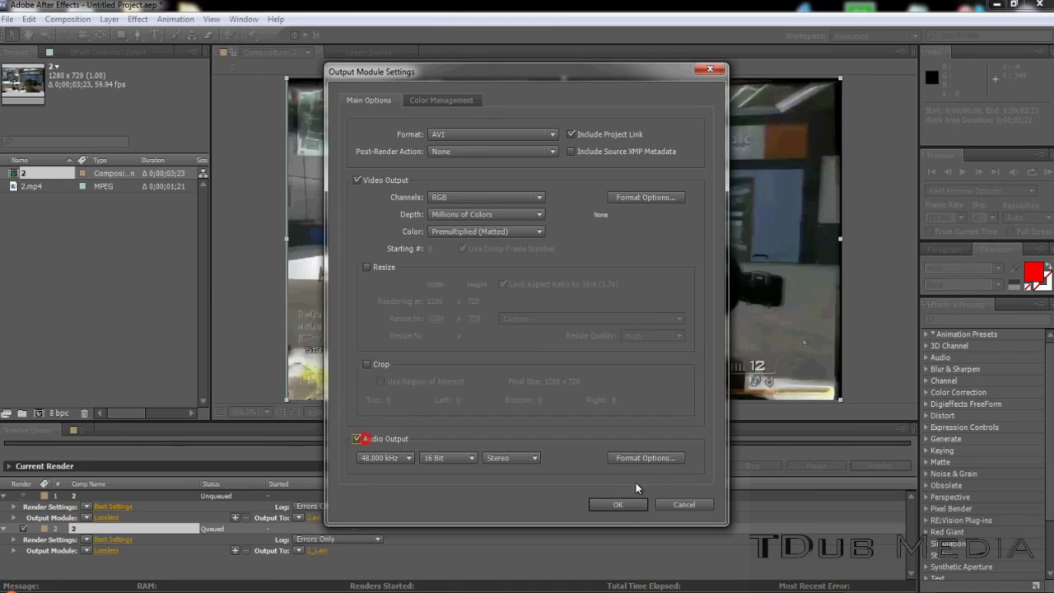
left_click(618, 504)
left_click(317, 550)
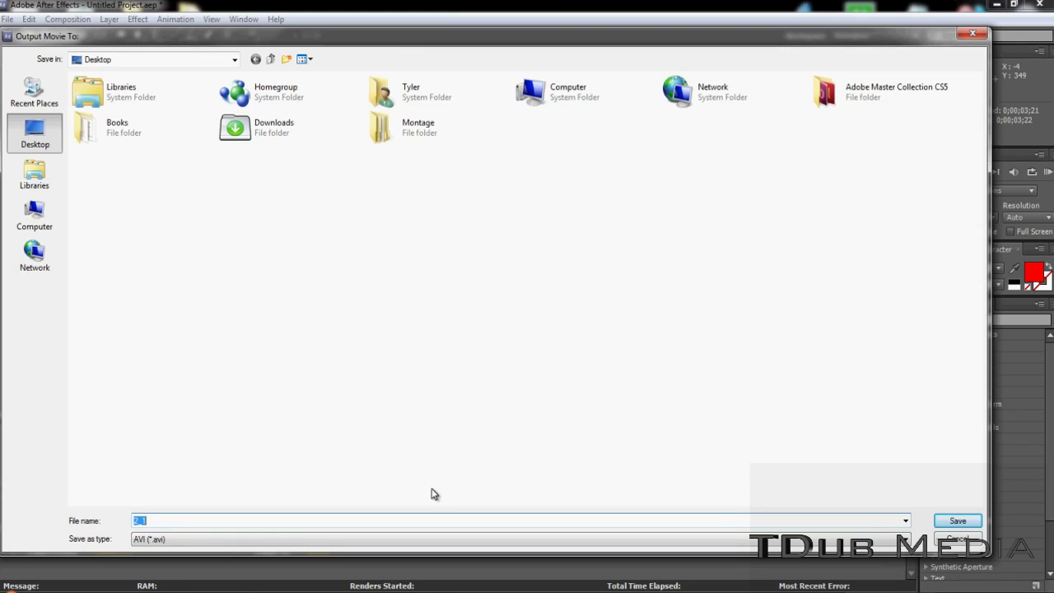
key("Return")
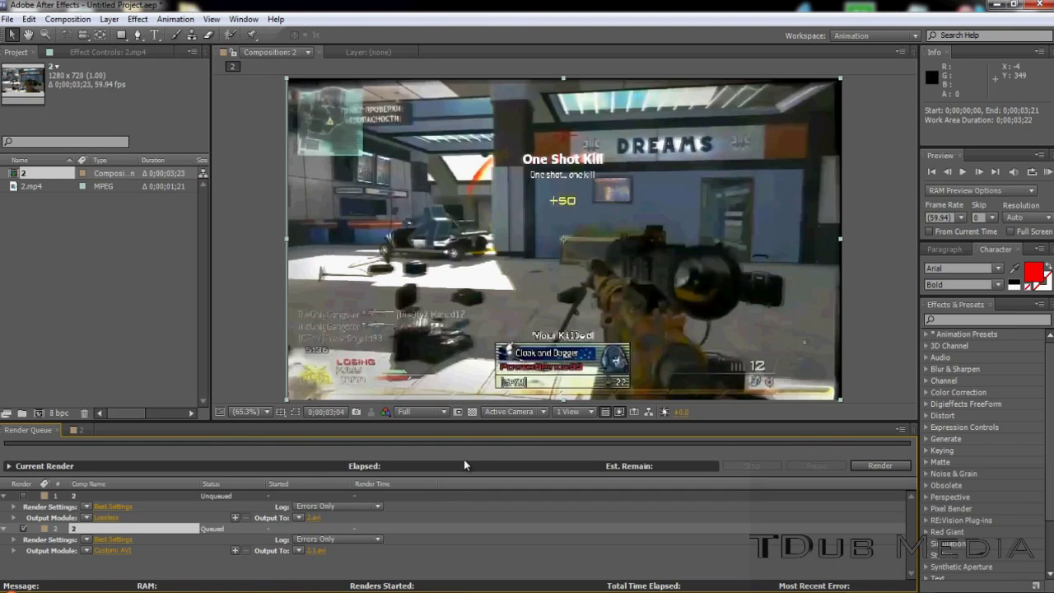
left_click(878, 465)
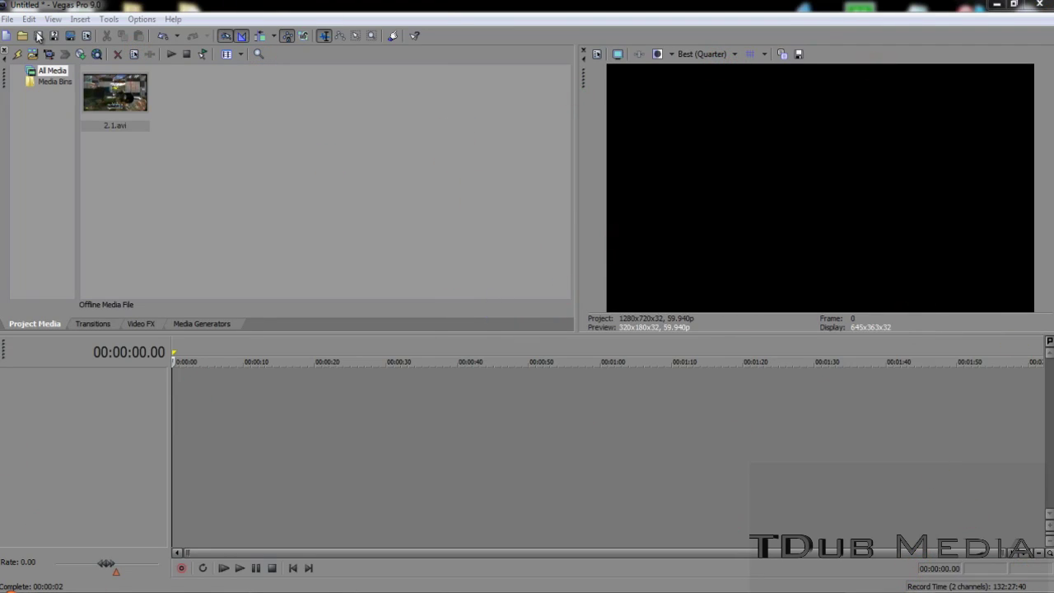
Step: Place 2.1.avi at 00:00:00.00 on the Vegas Pro timeline
left_click(113, 98)
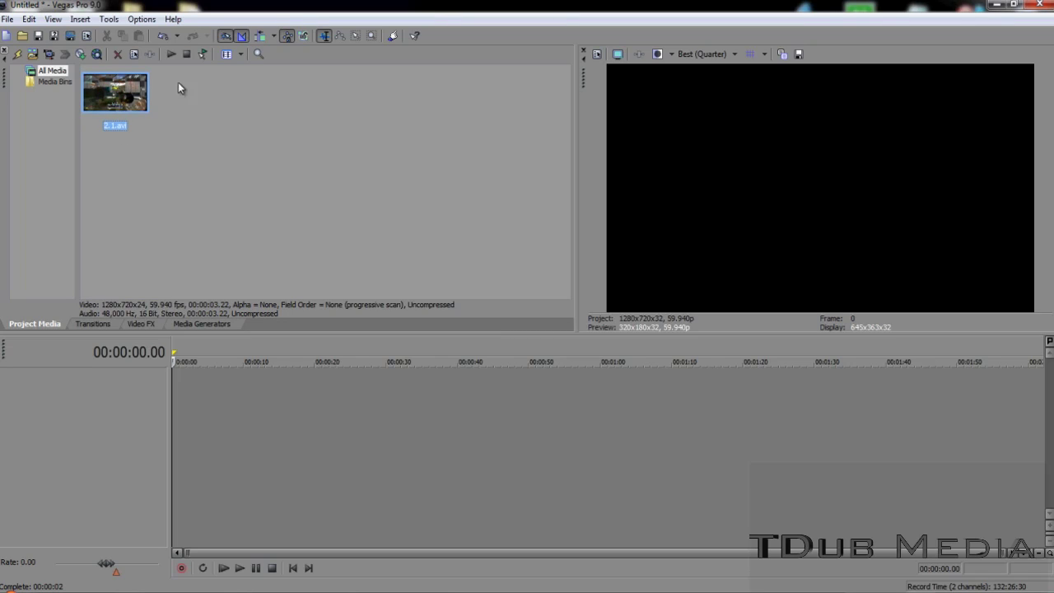
left_click_drag(123, 103, 209, 424)
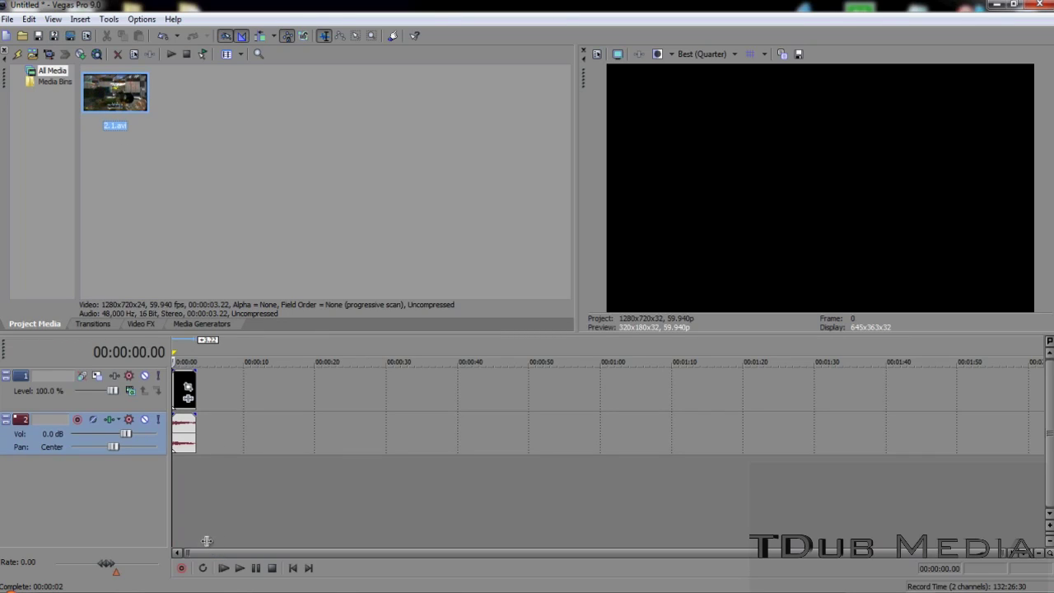
left_click(170, 500)
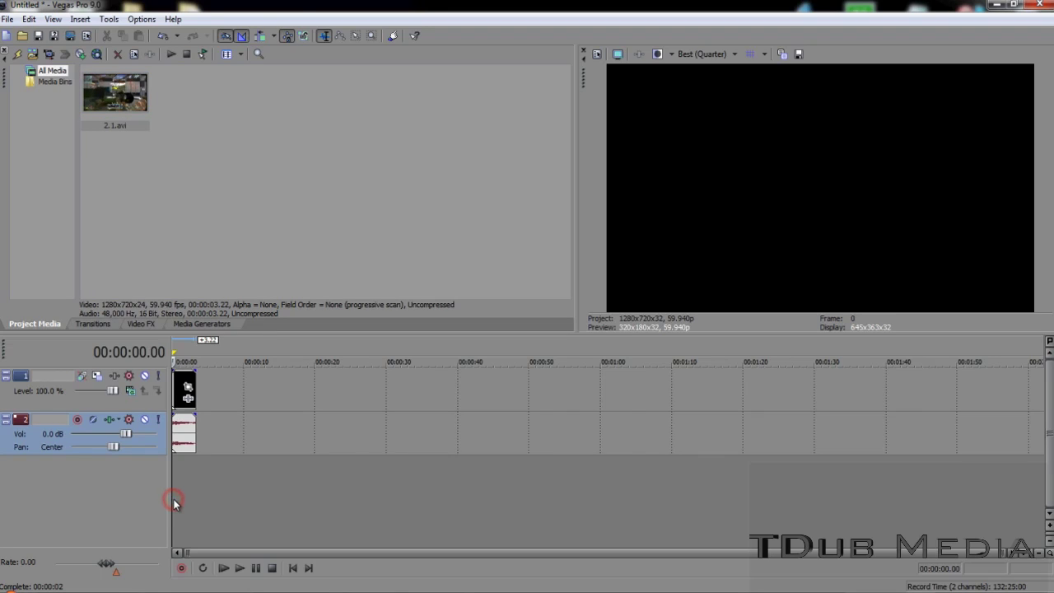
Step: Zoom into the timeline and compress the 2.1.avi events from about 3.22 seconds to roughly one second
scroll(177, 499, "up", 5)
scroll(177, 499, "up", 4)
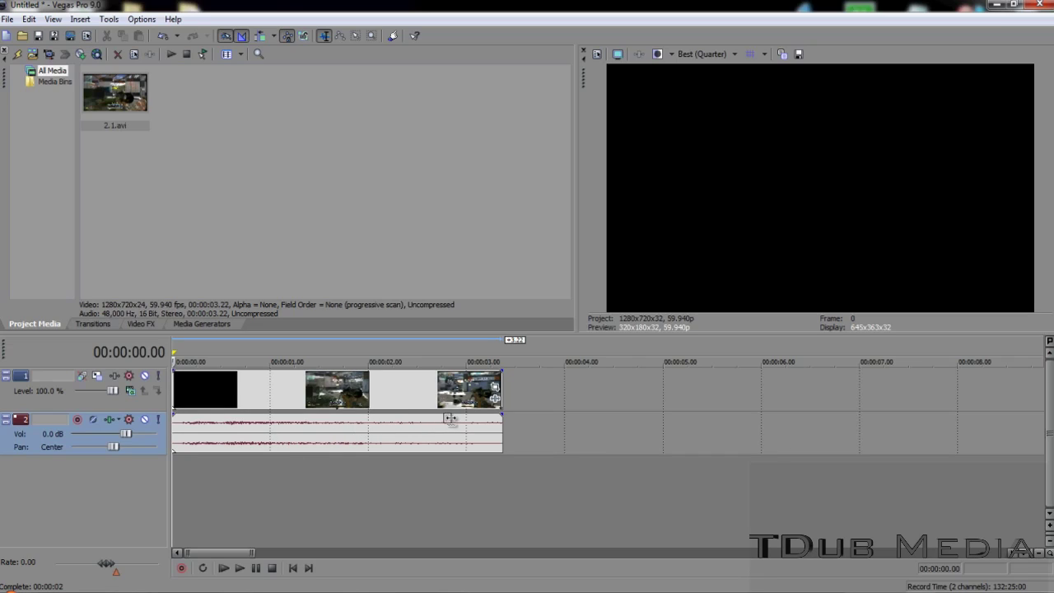
left_click(499, 399)
left_click_drag(500, 399, 285, 405)
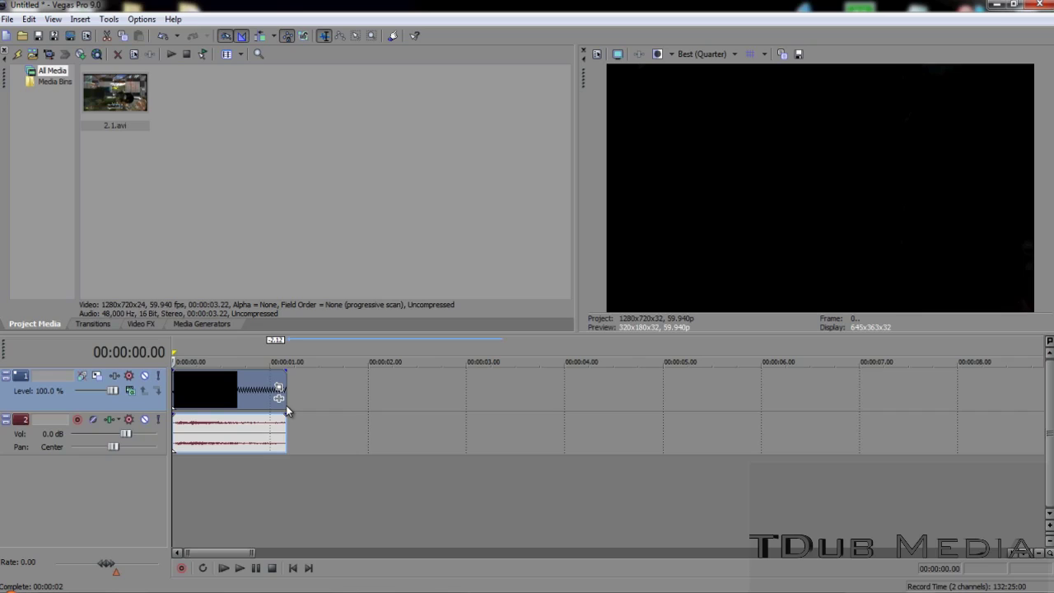
Step: Step forward from 00:00:00.20, then compress the clip further to under one second
left_click(283, 481)
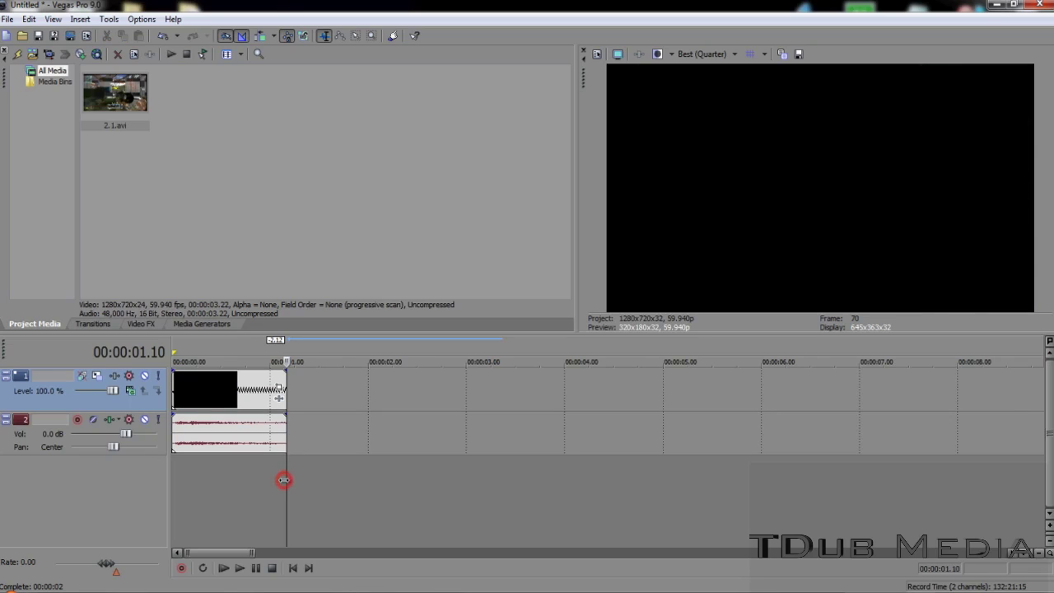
left_click(205, 478)
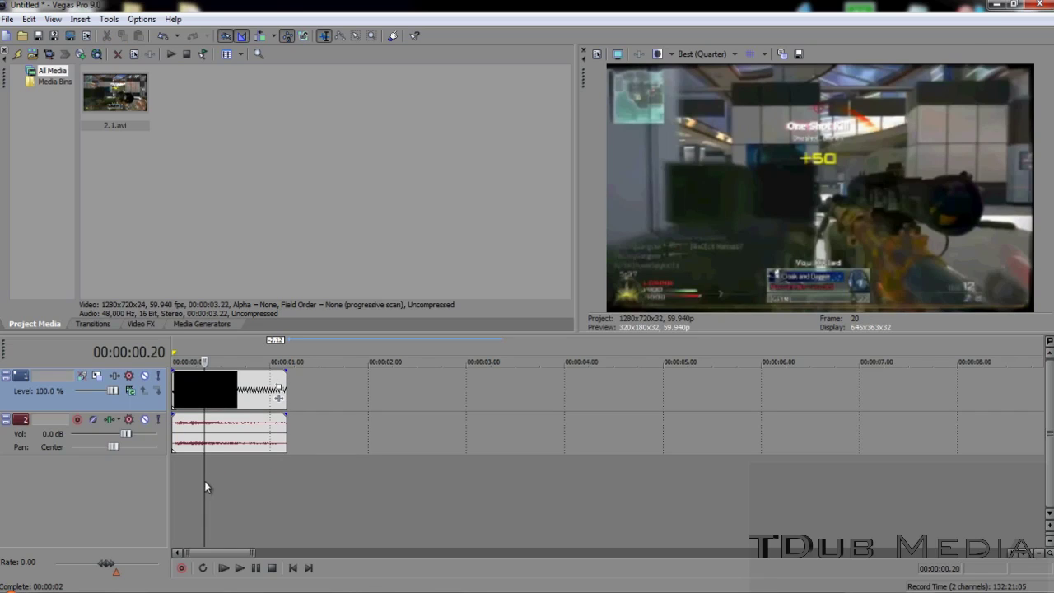
key("Right")
key("Right")
key("Right")
key("Right")
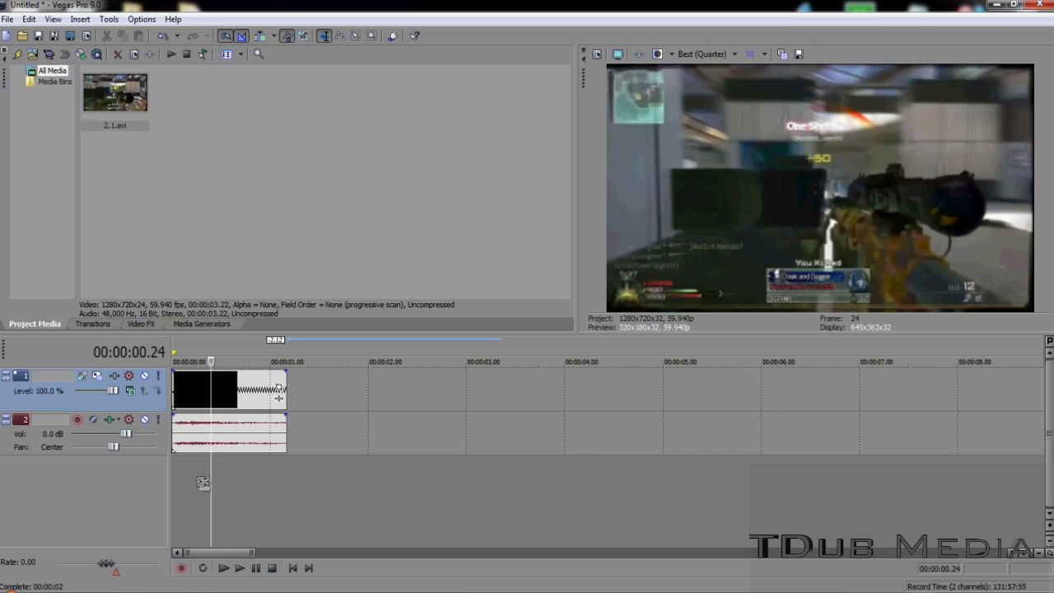
left_click_drag(280, 398, 255, 399)
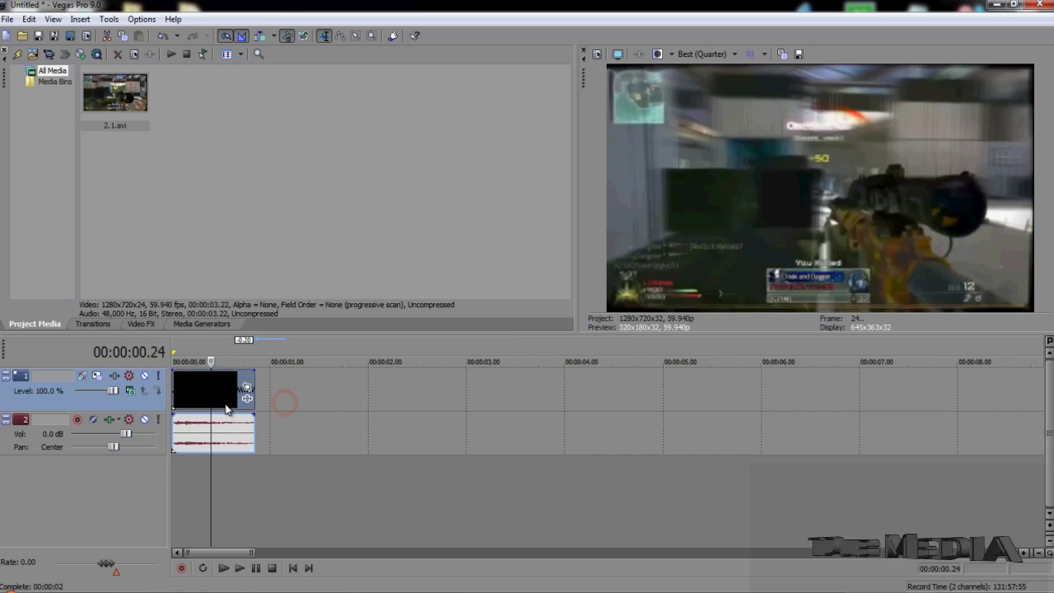
Step: Step through the frames from frame 7 to frame 41 to check the faster motion
left_click(183, 484)
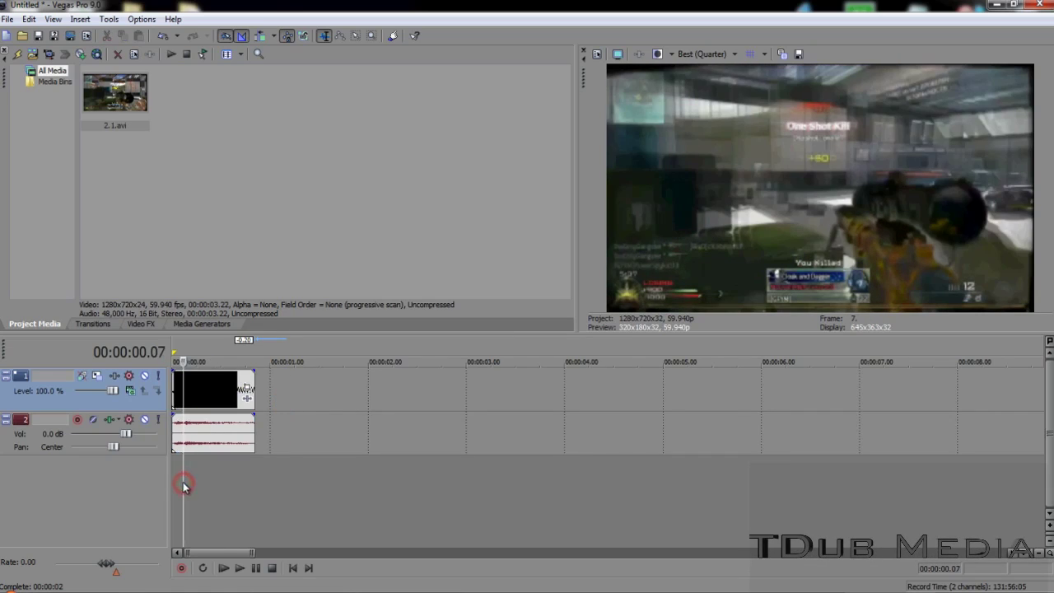
key("Right")
key("Right")
key("Right")
key("Right")
key("Right")
key("Right")
key("Right")
key("Right")
key("Right")
key("Right")
key("Right")
key("Right")
key("Right")
key("Right")
key("Right")
key("Right")
key("Right")
key("Right")
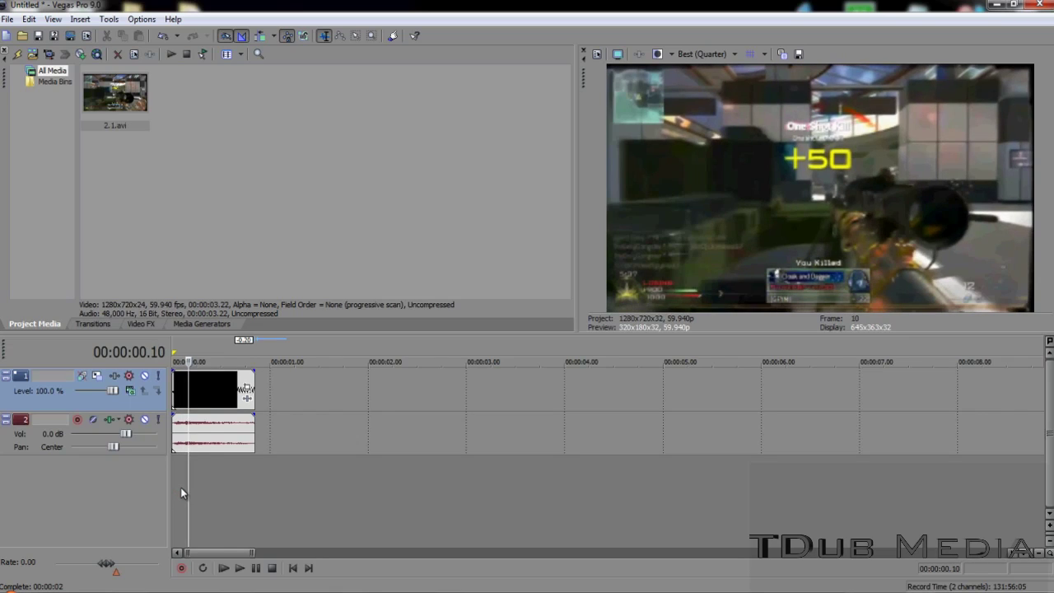
key("Right")
key("Right")
key("Right")
key("Right")
key("Right")
key("Right")
key("Right")
key("Right")
key("Right")
key("Right")
key("Right")
key("Right")
key("Right")
key("Right")
key("Right")
key("Right")
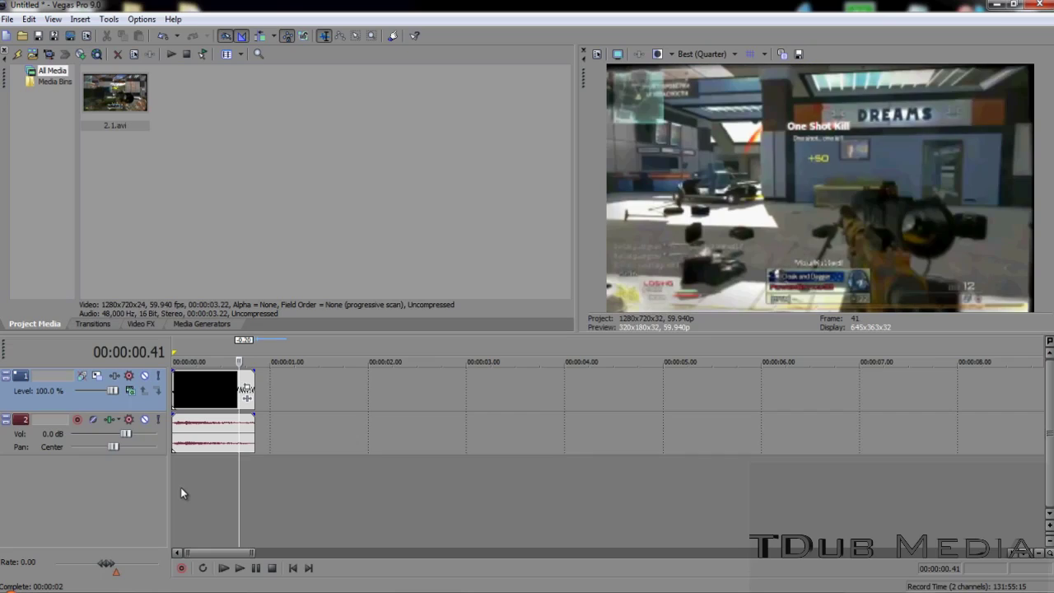
left_click(704, 53)
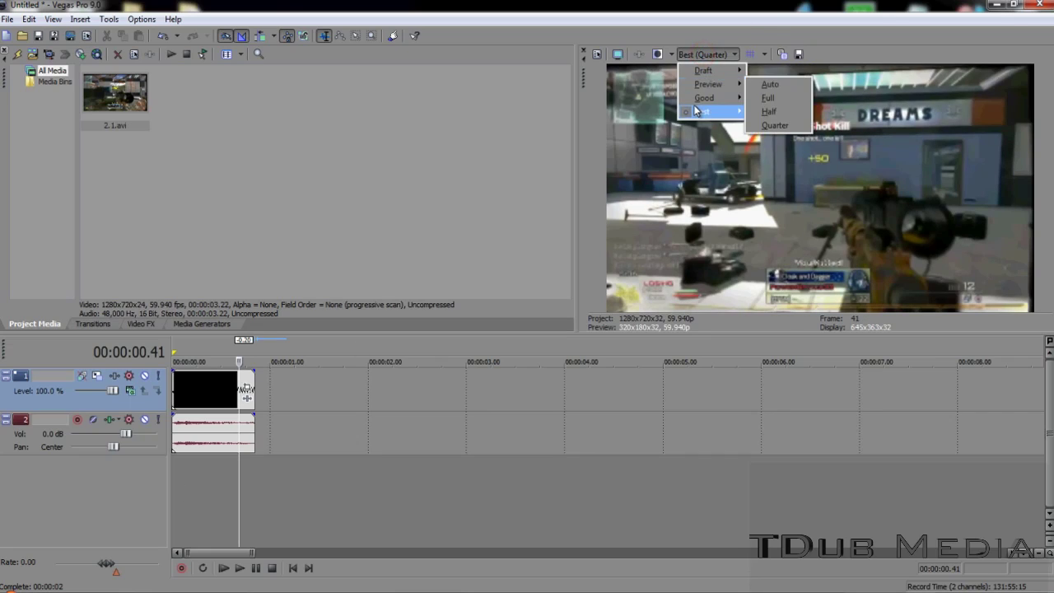
Step: Switch the preview to Best (Full) to show the slowed kill at 1280x720
left_click(767, 127)
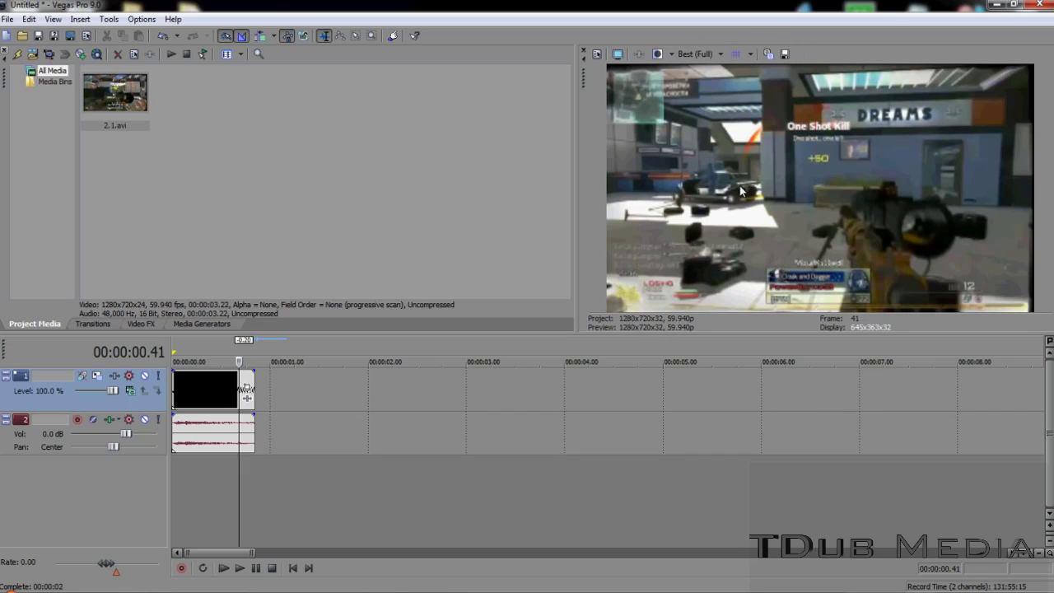